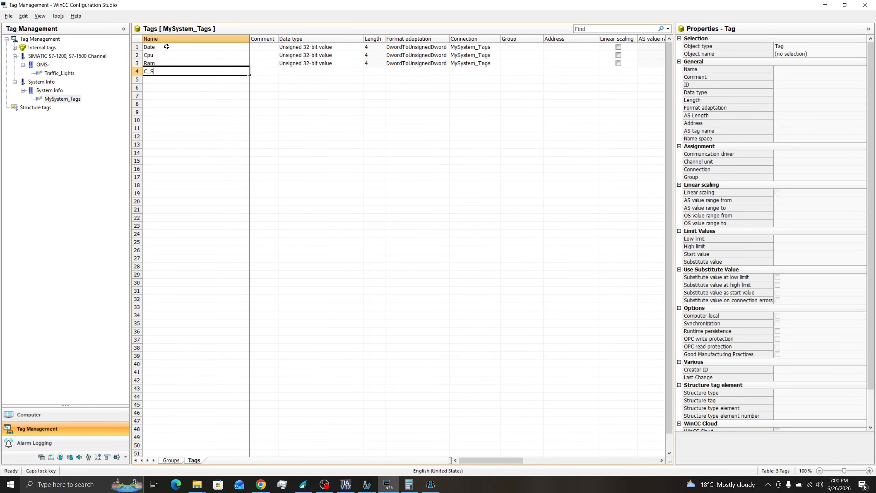
Step: Finish the tag name in lowercase and choose the tag feeding the field's output value
{"action": "key", "text": "Caps_Lock"}
{"action": "type", "text": "pa"}
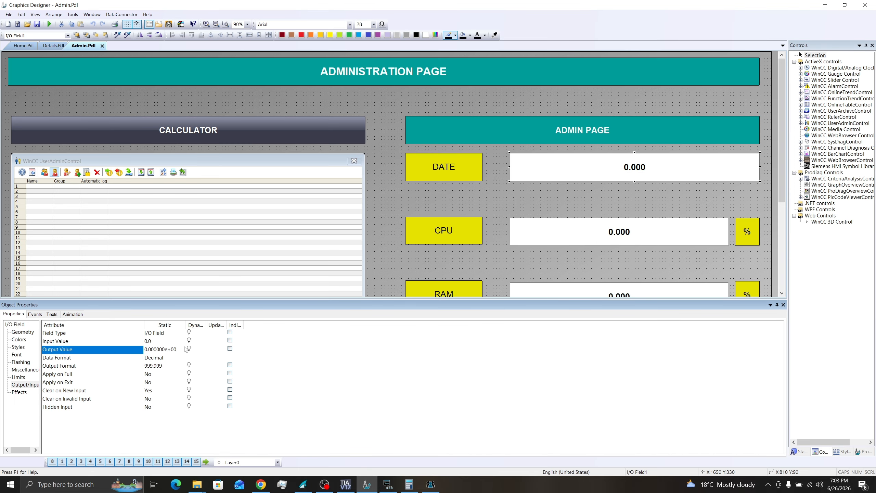
{"action": "double_click", "coordinate": [188, 349]}
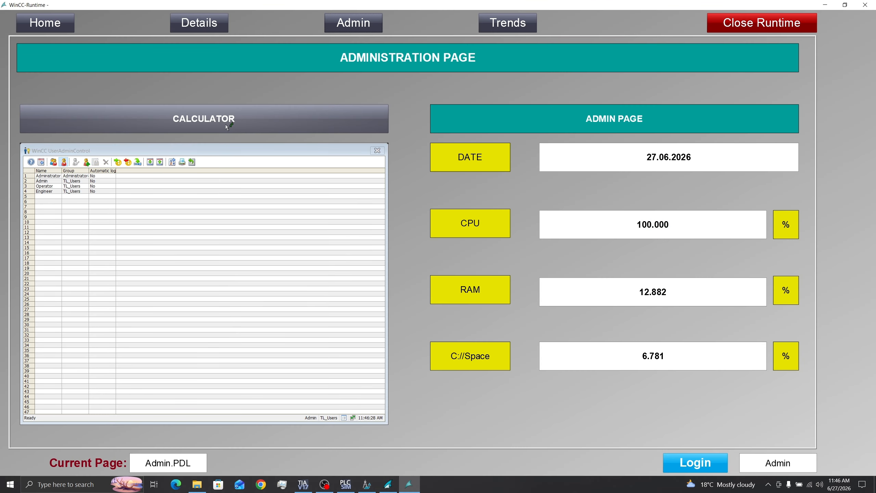
Step: Launch CALCULATOR from the Admin page, then log in as Operator with the account password
{"action": "left_click", "coordinate": [227, 127]}
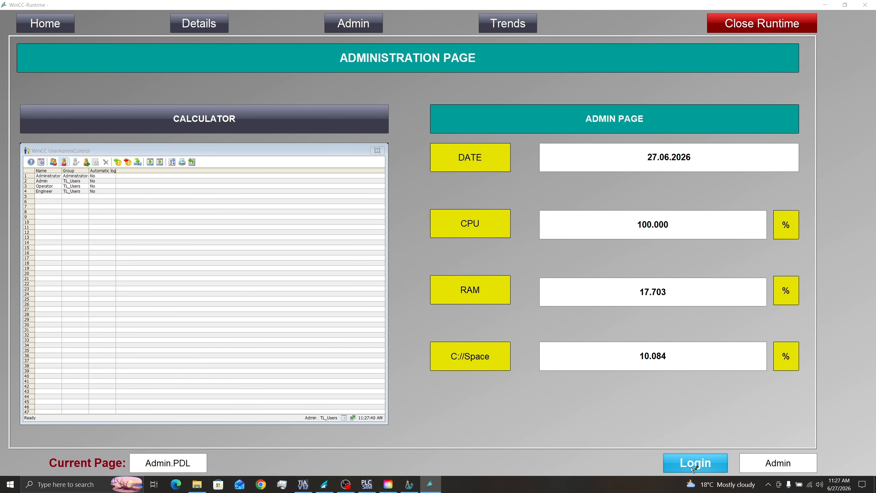
{"action": "left_click", "coordinate": [692, 467]}
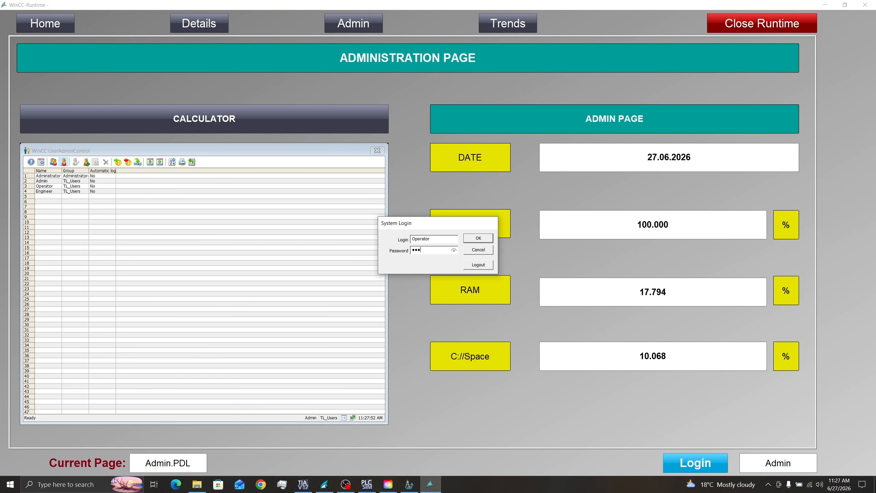
{"action": "type", "text": "**"}
{"action": "left_click", "coordinate": [481, 239]}
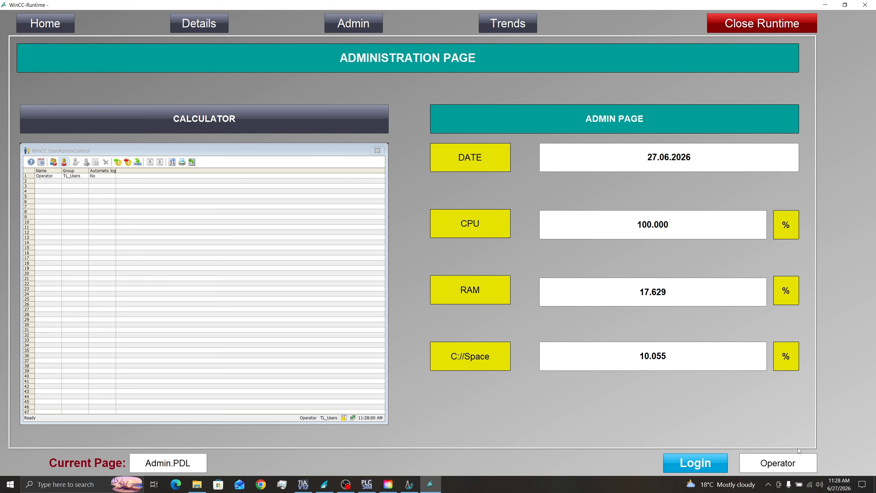
{"action": "type", "text": "pace"}
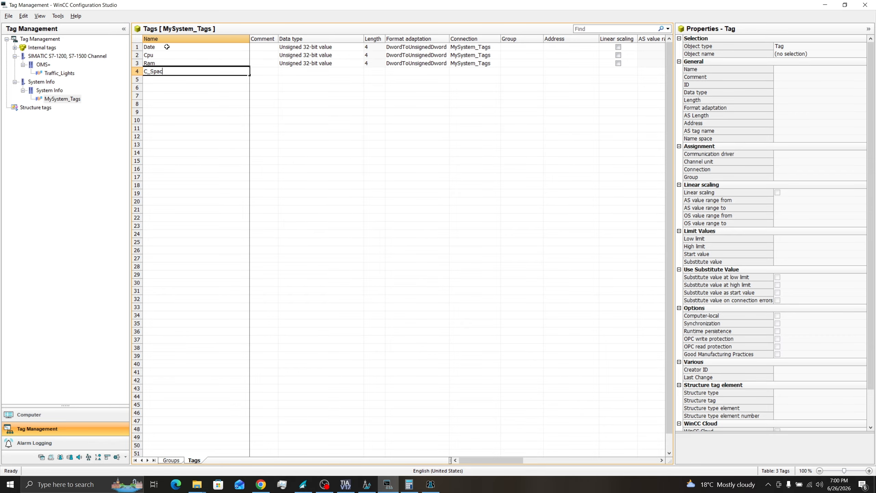
Step: Commit the C_Space tag and open the Date tag's System Info address settings
{"action": "key", "text": "Return"}
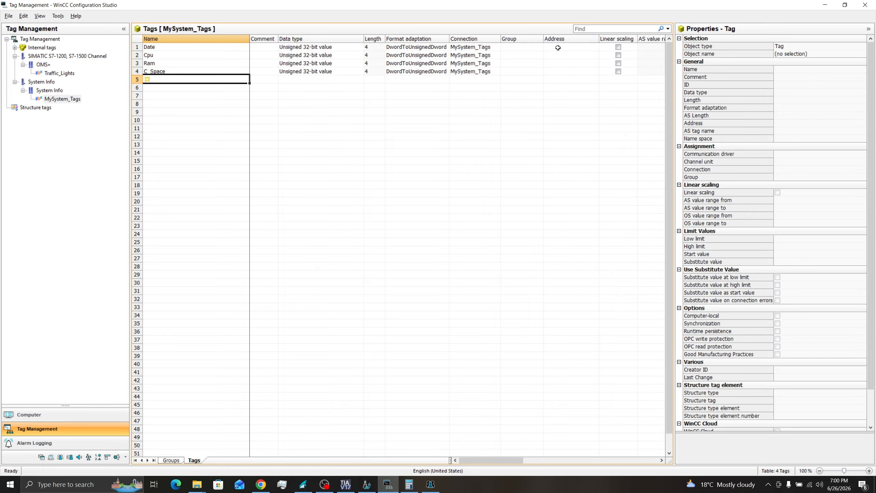
{"action": "left_click", "coordinate": [583, 48]}
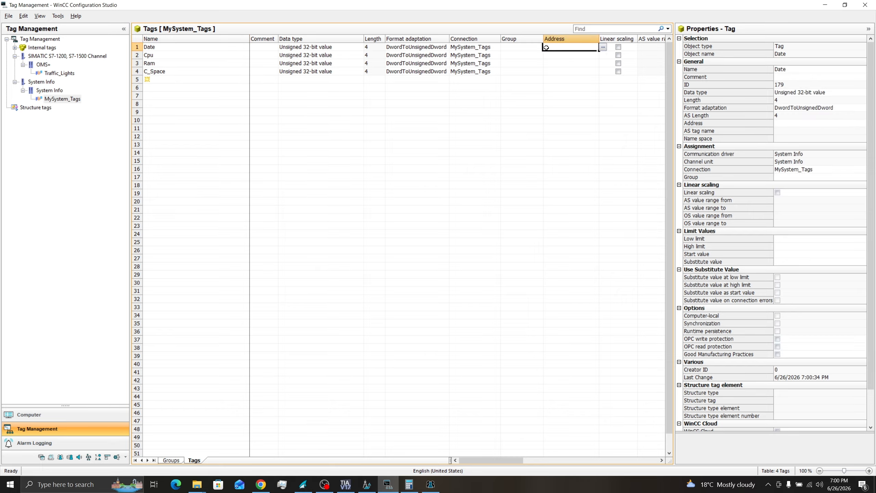
{"action": "left_click", "coordinate": [603, 48]}
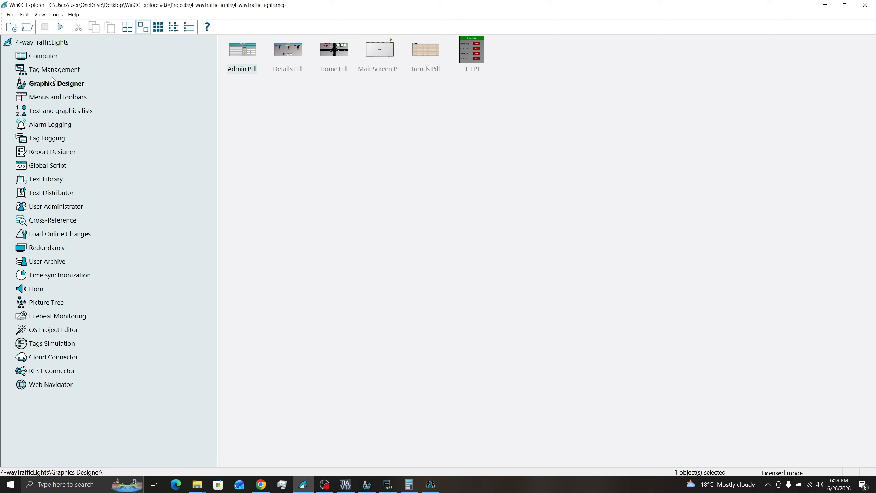
Step: Add a System Info driver in Tag Management and select its System Info channel unit
{"action": "left_click", "coordinate": [53, 71]}
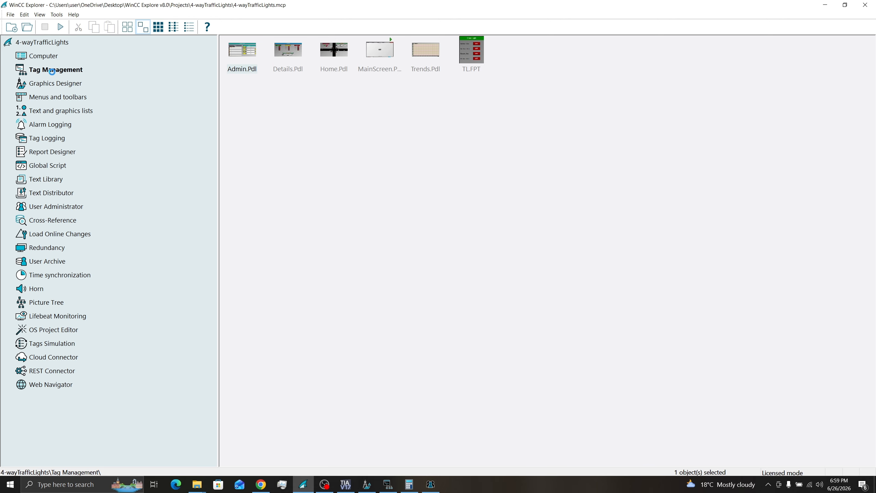
{"action": "left_click", "coordinate": [388, 485]}
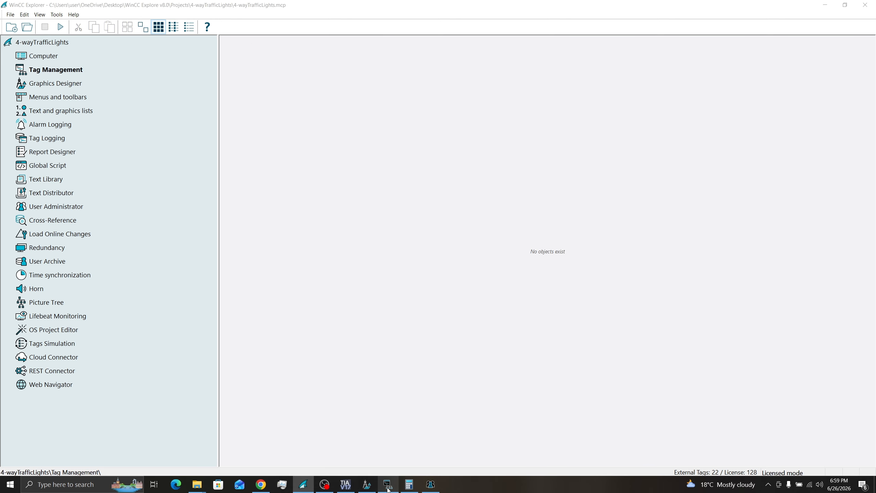
{"action": "left_click", "coordinate": [41, 41]}
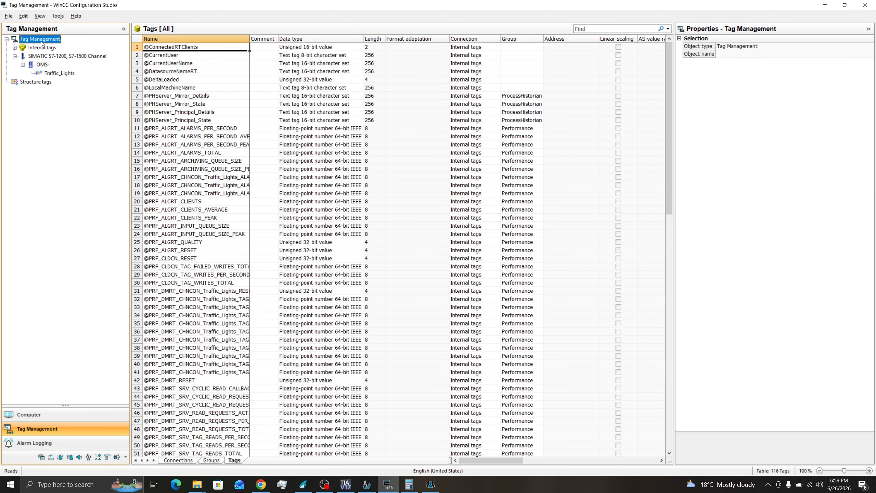
{"action": "right_click", "coordinate": [42, 42]}
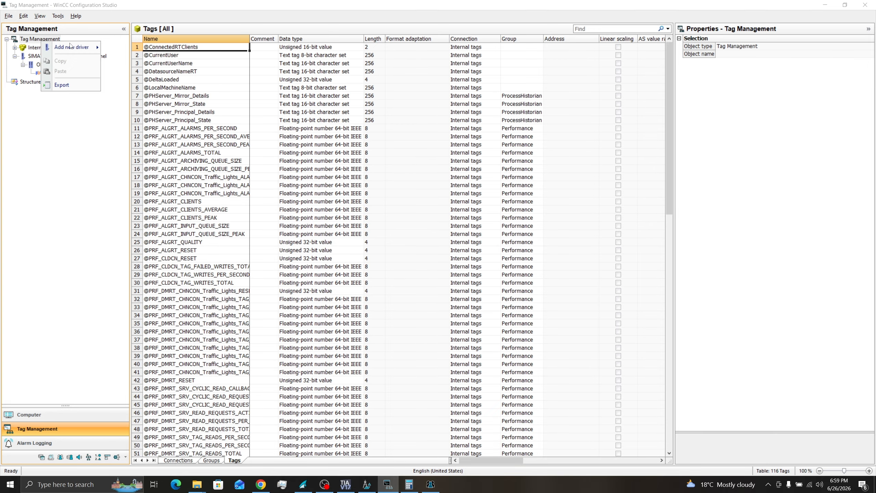
{"action": "mouse_move", "coordinate": [84, 48]}
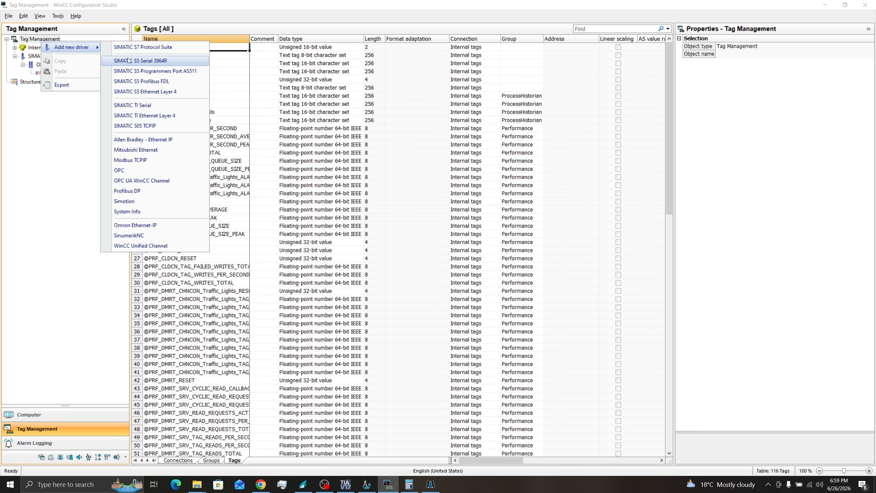
{"action": "left_click", "coordinate": [139, 217]}
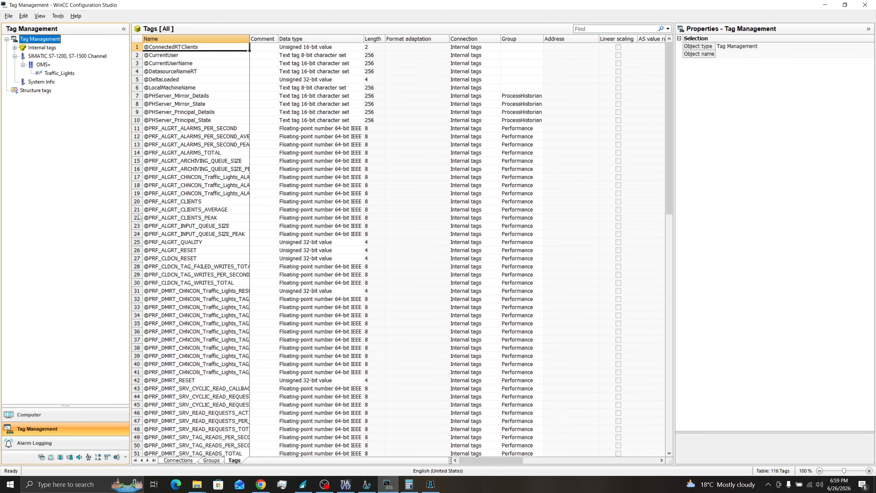
{"action": "double_click", "coordinate": [41, 81]}
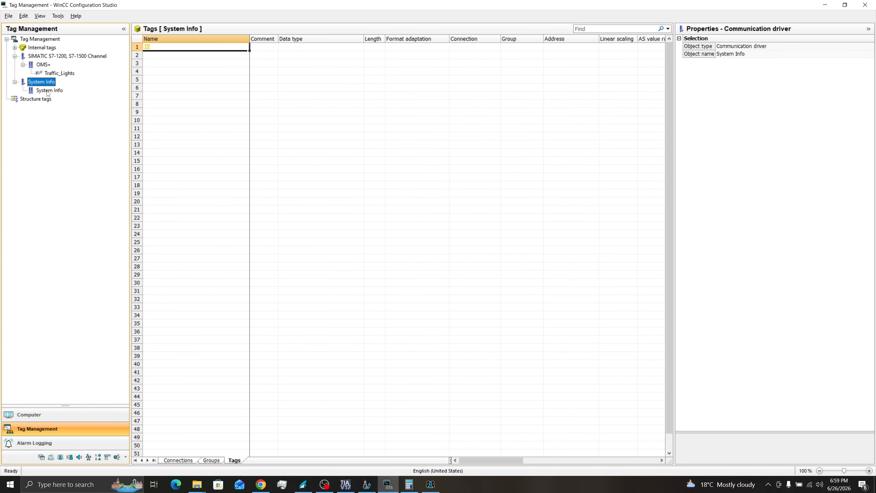
{"action": "left_click", "coordinate": [50, 90]}
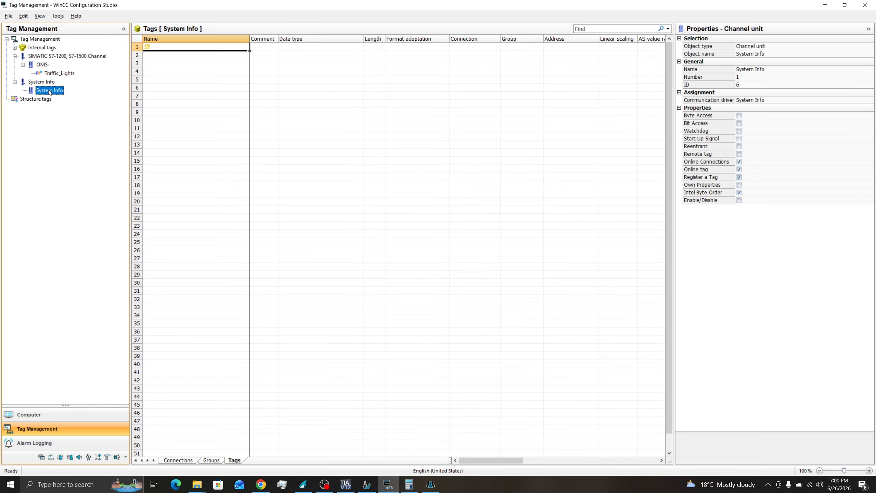
Step: Create a MySystem_Tags connection under System Info and add a Date tag to it
{"action": "right_click", "coordinate": [49, 91]}
{"action": "left_click", "coordinate": [49, 91]}
{"action": "right_click", "coordinate": [49, 91]}
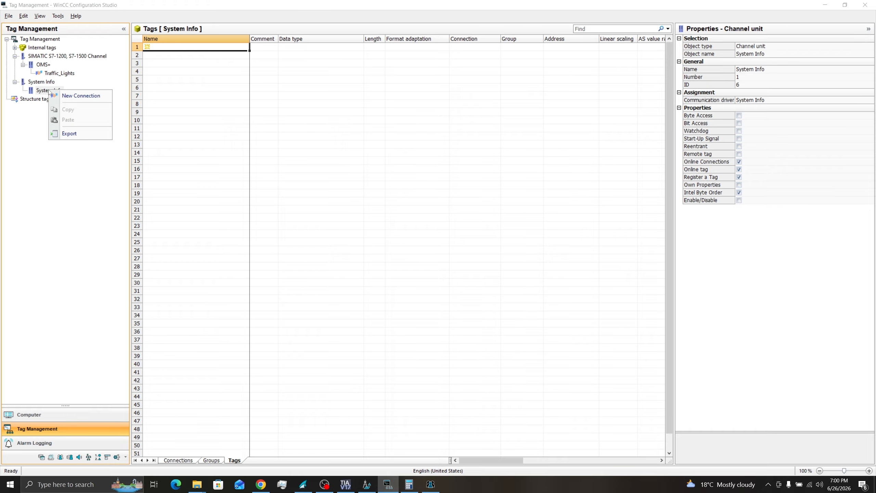
{"action": "left_click", "coordinate": [81, 96]}
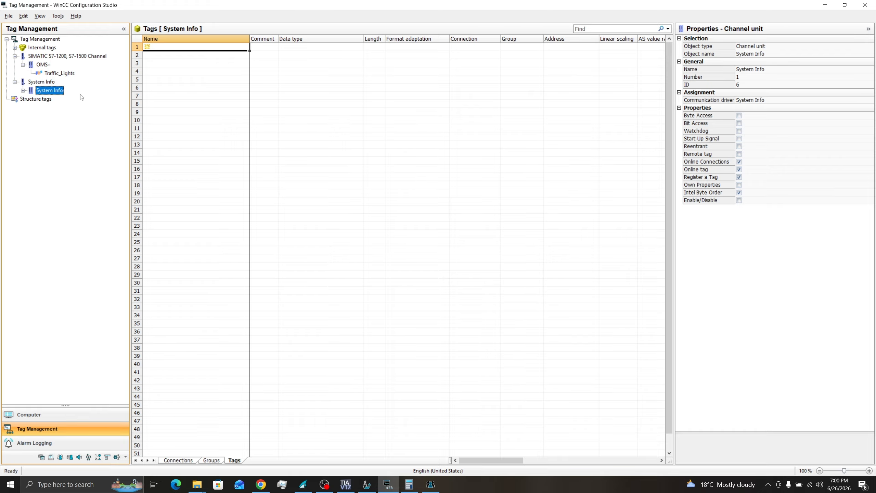
{"action": "type", "text": "MySy"}
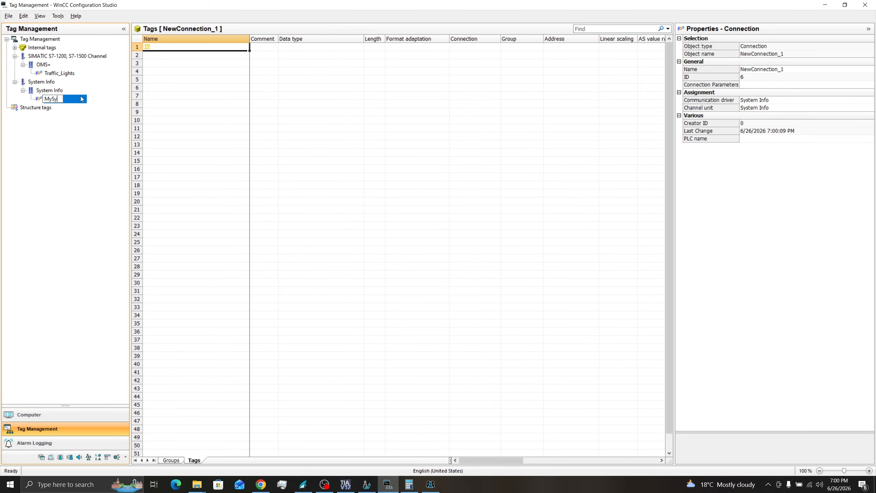
{"action": "type", "text": "stem_Tags"}
{"action": "key", "text": "Return"}
{"action": "left_click", "coordinate": [167, 47]}
{"action": "type", "text": "Date"}
{"action": "key", "text": "Return"}
Step: Add Cpu, Ram and C_Space tags, then open Date's System Info address dialog
{"action": "type", "text": "Cpu"}
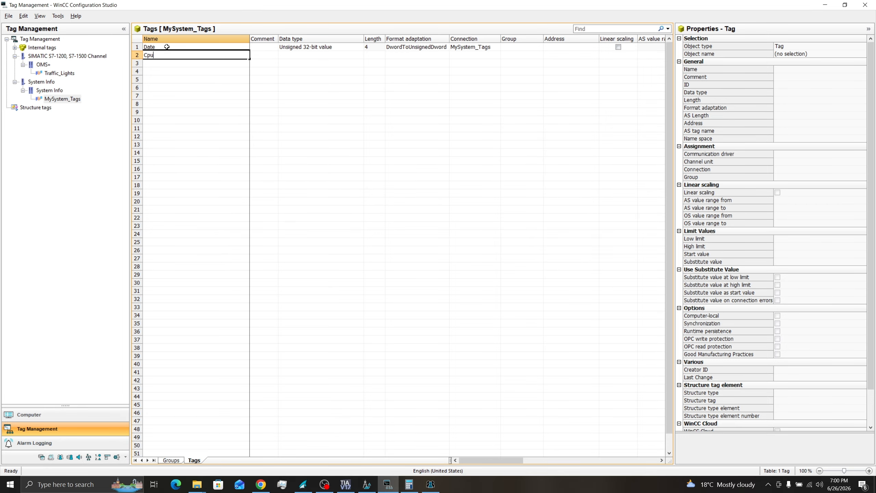
{"action": "key", "text": "Return"}
{"action": "type", "text": "Ram"}
{"action": "key", "text": "Return"}
{"action": "type", "text": "C_"}
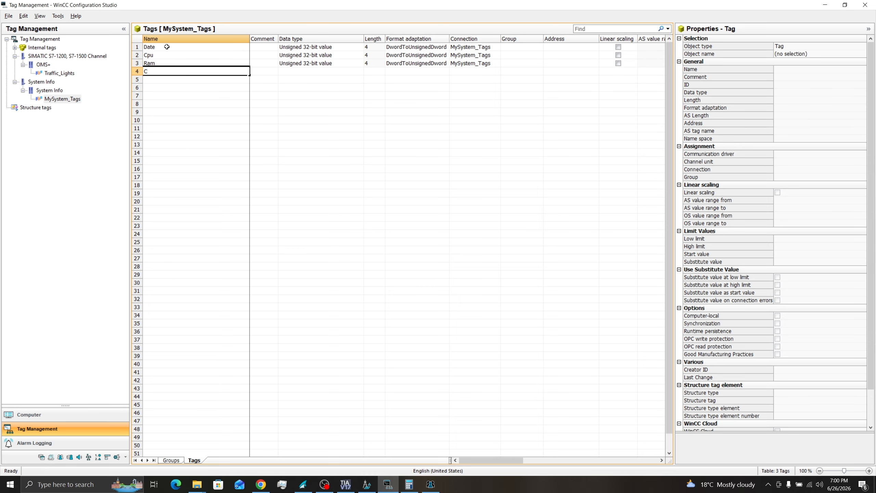
{"action": "type", "text": "Space"}
{"action": "key", "text": "Return"}
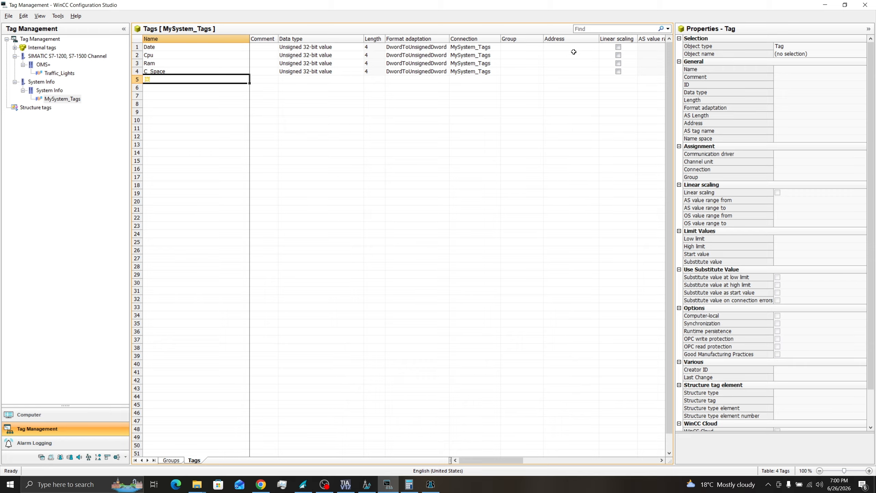
{"action": "left_click", "coordinate": [583, 46]}
{"action": "left_click", "coordinate": [604, 47]}
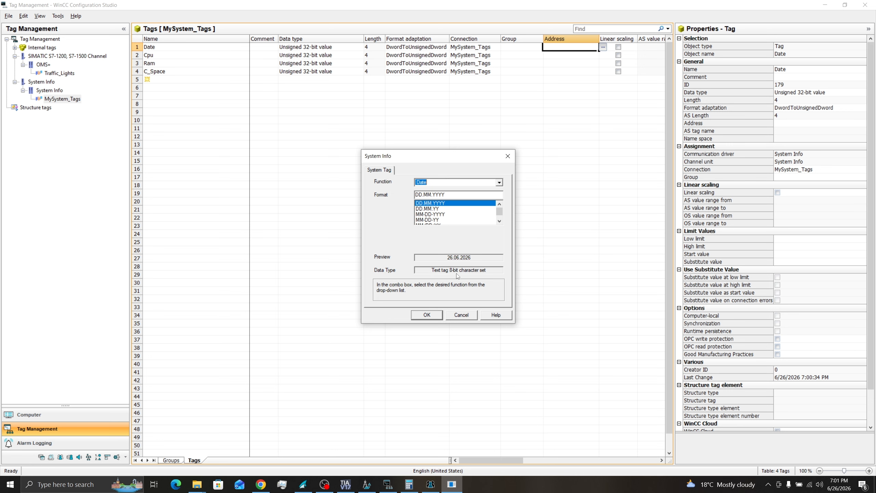
Step: Accept Date's address (Date, DD.MM.YYYY) and make Date an 8-bit character text tag
{"action": "left_click", "coordinate": [431, 317]}
{"action": "left_click", "coordinate": [347, 50]}
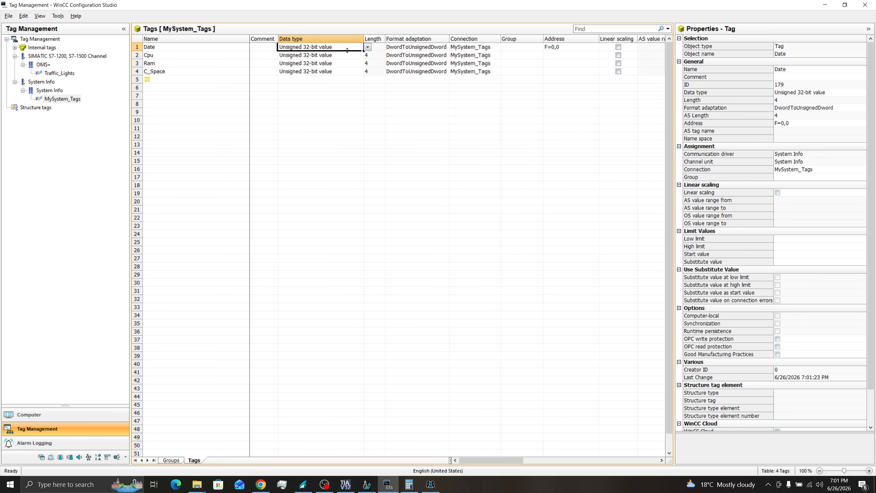
{"action": "left_click", "coordinate": [367, 47]}
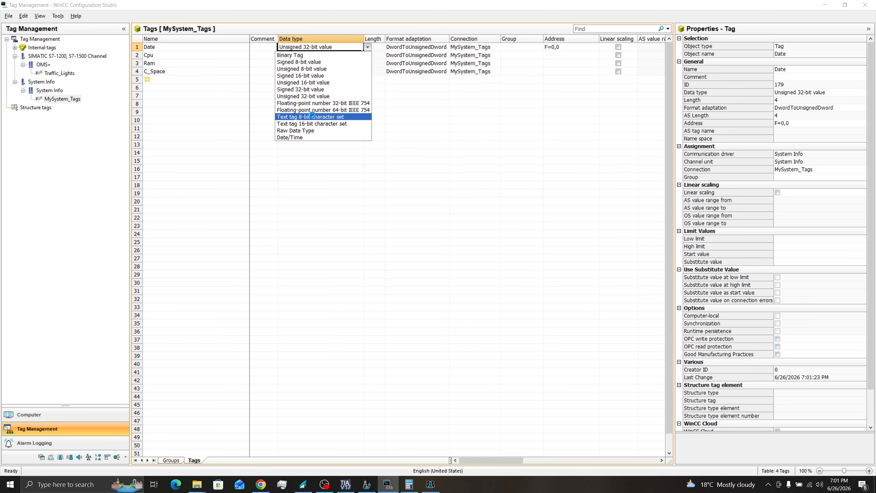
{"action": "left_click", "coordinate": [311, 117]}
Step: Address Cpu to CPU Utilization, Total load in %, as 32-bit float; set Ram's address F=13,1
{"action": "left_click", "coordinate": [136, 55]}
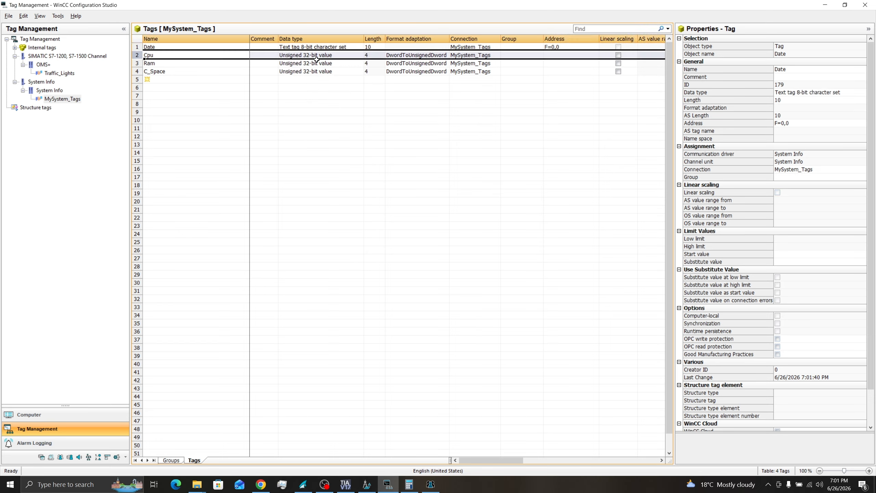
{"action": "left_click", "coordinate": [560, 55]}
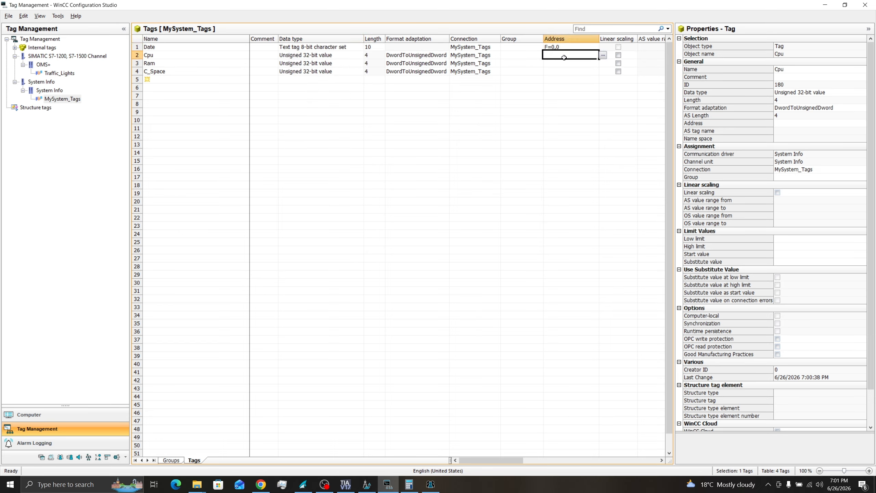
{"action": "left_click", "coordinate": [602, 55]}
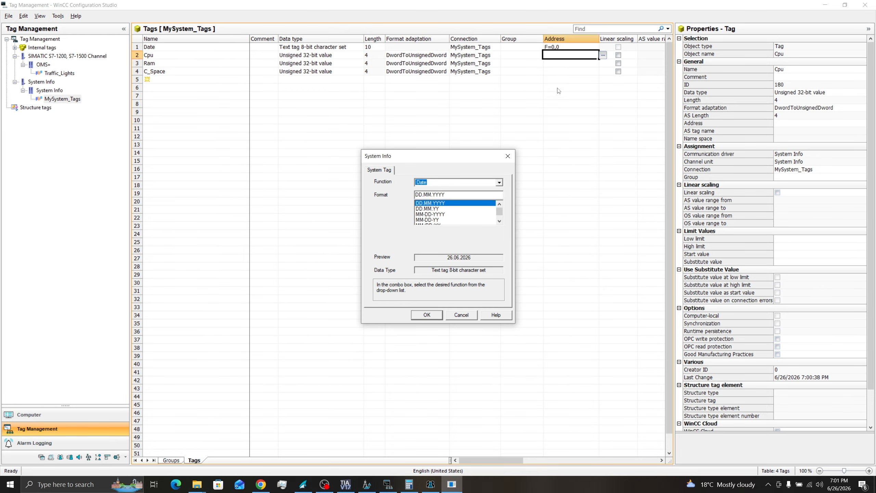
{"action": "left_click", "coordinate": [499, 182]}
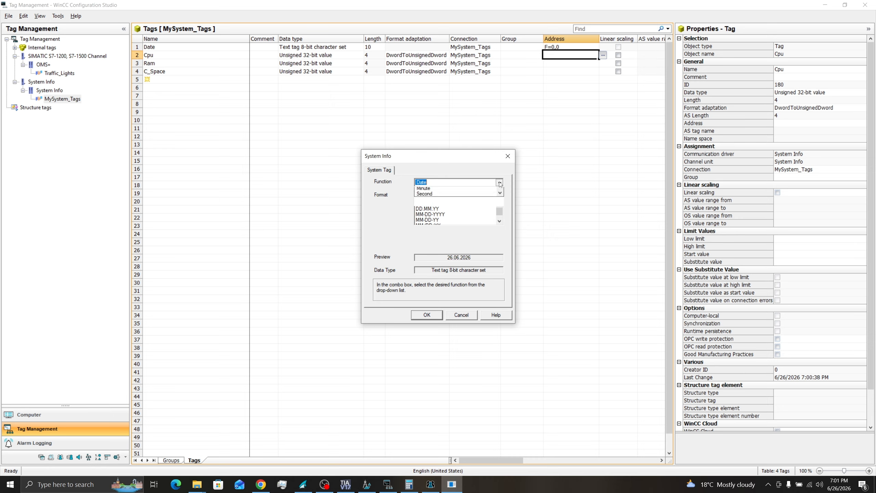
{"action": "scroll", "coordinate": [444, 211], "scroll_direction": "down", "scroll_amount": 2}
{"action": "left_click", "coordinate": [440, 208]}
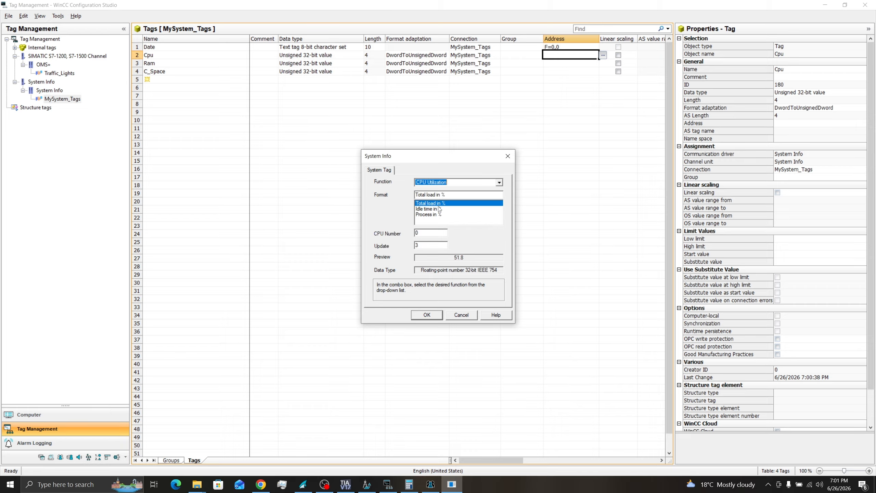
{"action": "key", "text": "Tab"}
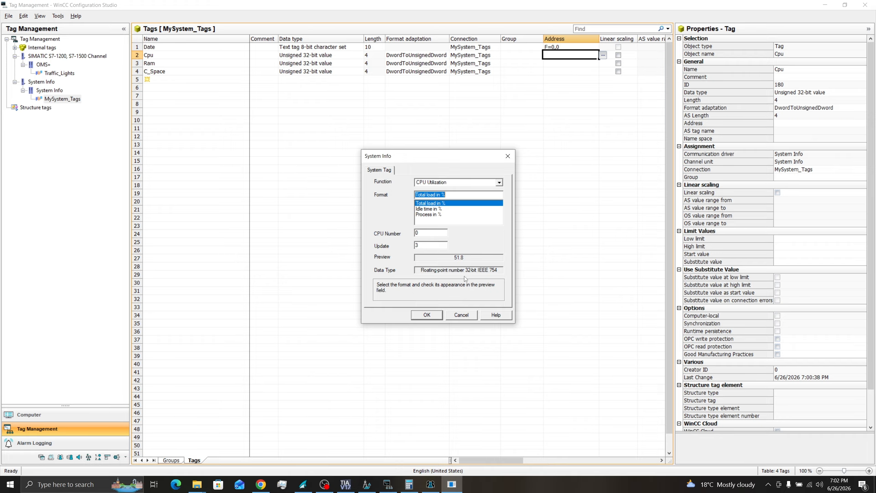
{"action": "left_click", "coordinate": [426, 315]}
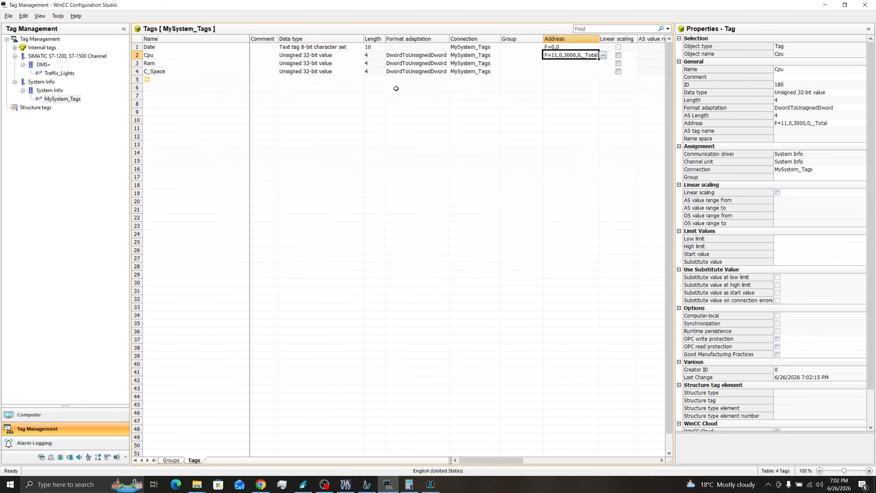
{"action": "left_click", "coordinate": [316, 56]}
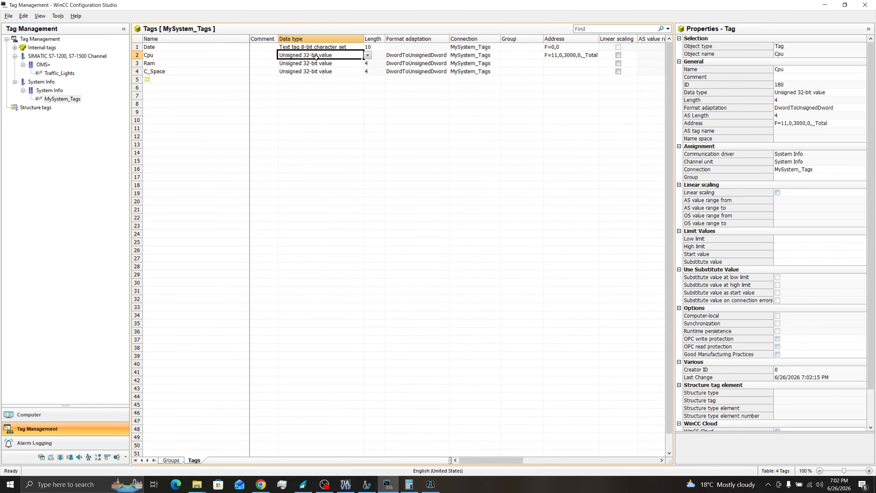
{"action": "left_click", "coordinate": [368, 55]}
{"action": "left_click", "coordinate": [340, 111]}
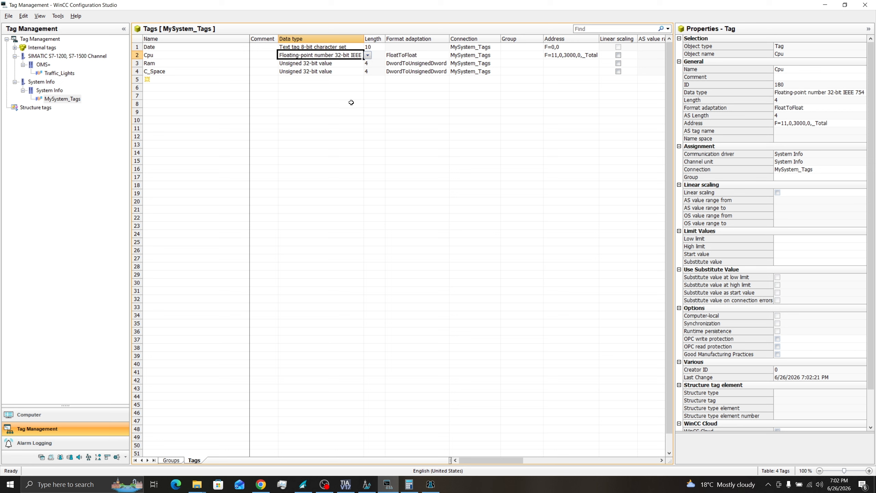
{"action": "left_click", "coordinate": [139, 63]}
{"action": "left_click", "coordinate": [342, 64]}
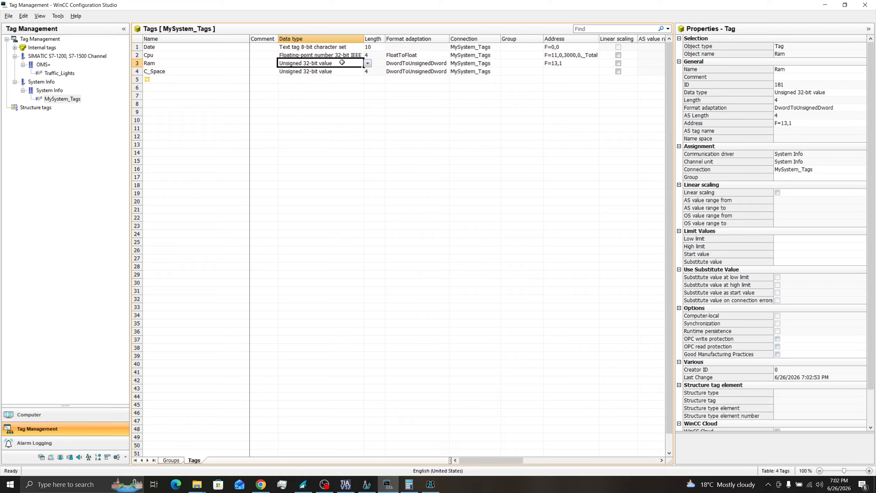
Step: Make Ram a 32-bit floating-point tag
{"action": "left_click", "coordinate": [368, 63]}
{"action": "left_click", "coordinate": [332, 119]}
{"action": "left_click", "coordinate": [554, 71]}
Step: Address C_Space to available Drive Space, Free mem in % (F=14,1,C), as 32-bit float
{"action": "left_click", "coordinate": [603, 71]}
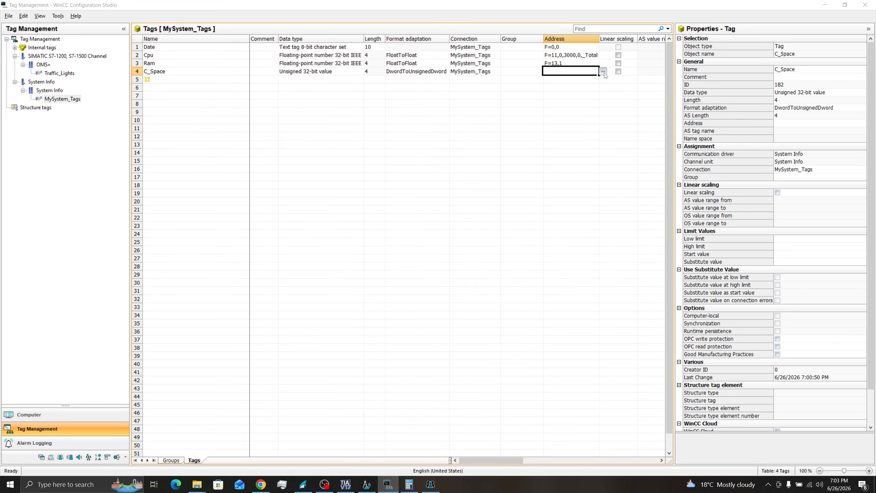
{"action": "left_click", "coordinate": [499, 181]}
{"action": "left_click", "coordinate": [452, 225]}
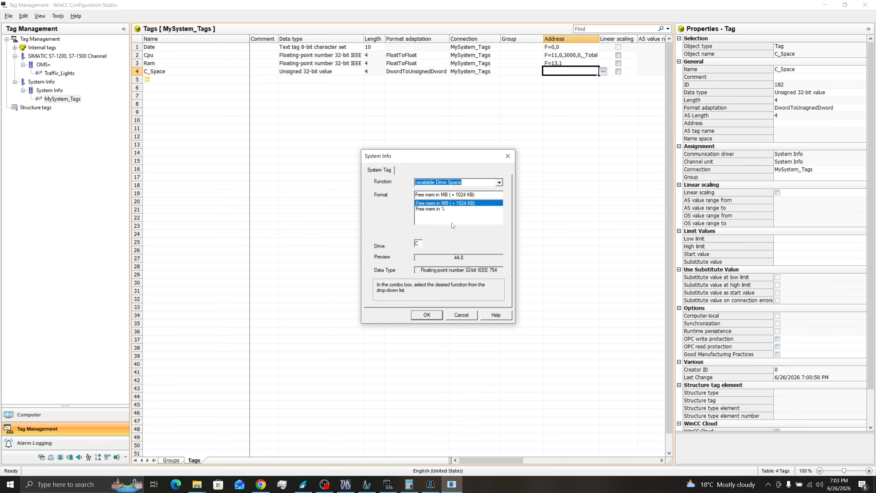
{"action": "left_click", "coordinate": [435, 209]}
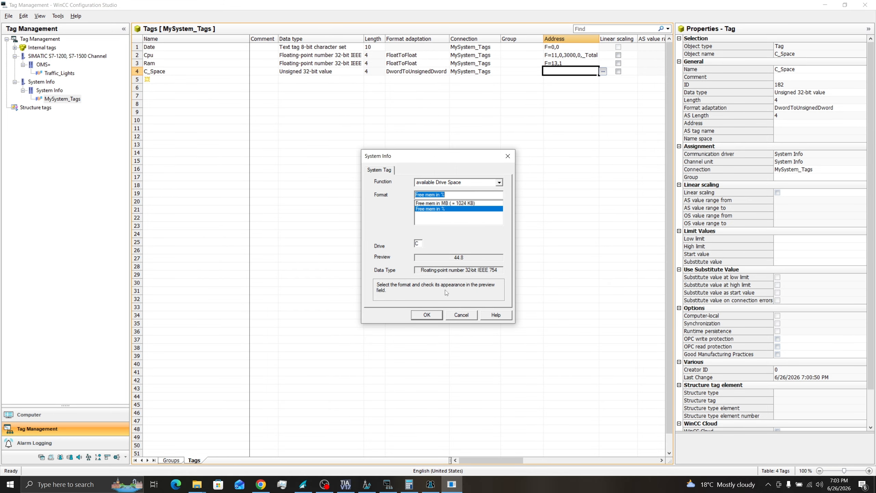
{"action": "left_click", "coordinate": [427, 315]}
{"action": "left_click", "coordinate": [352, 71]}
{"action": "left_click", "coordinate": [367, 72]}
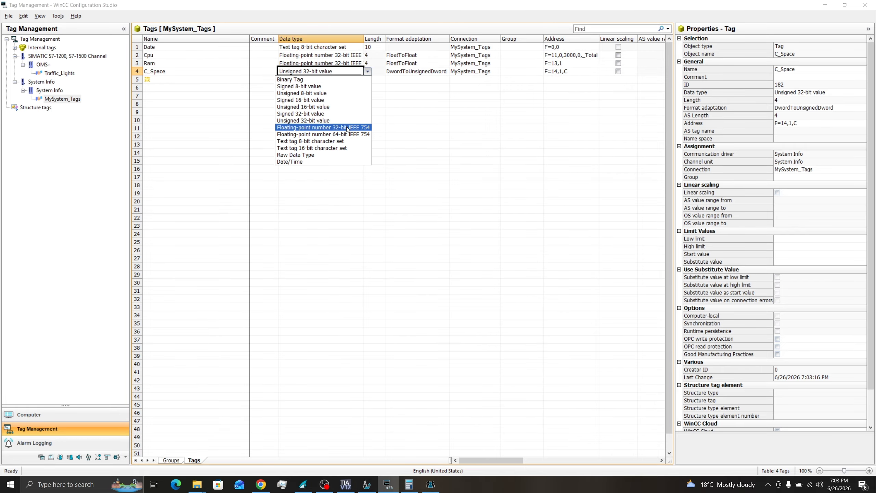
{"action": "left_click", "coordinate": [347, 128]}
Step: Finish editing the tag table and bring up Admin.Pdl in Graphics Designer
{"action": "left_click", "coordinate": [374, 103]}
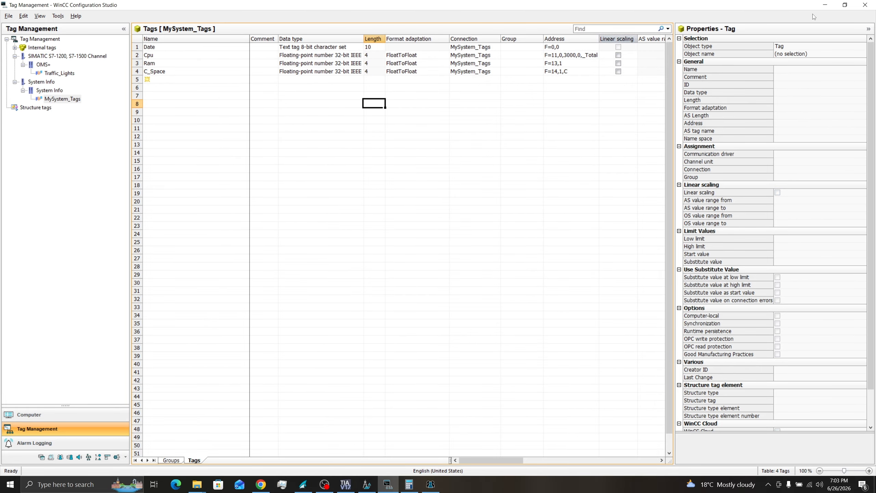
{"action": "left_click", "coordinate": [827, 4]}
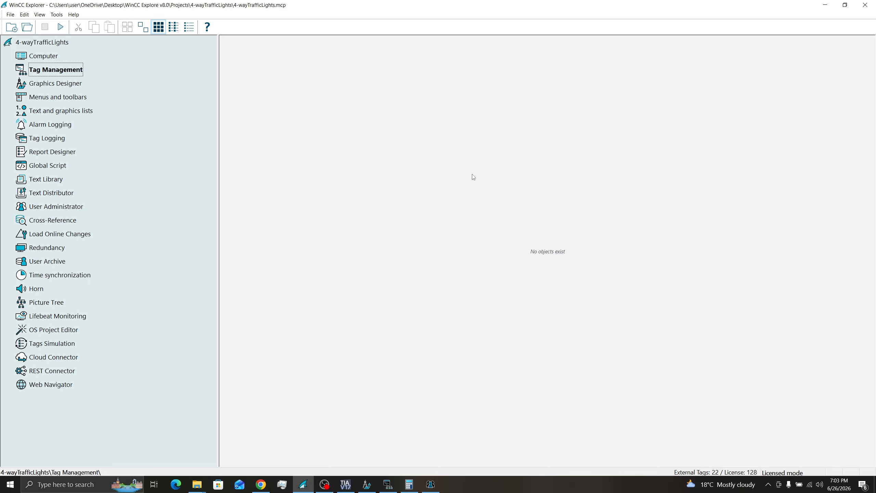
{"action": "left_click", "coordinate": [371, 486]}
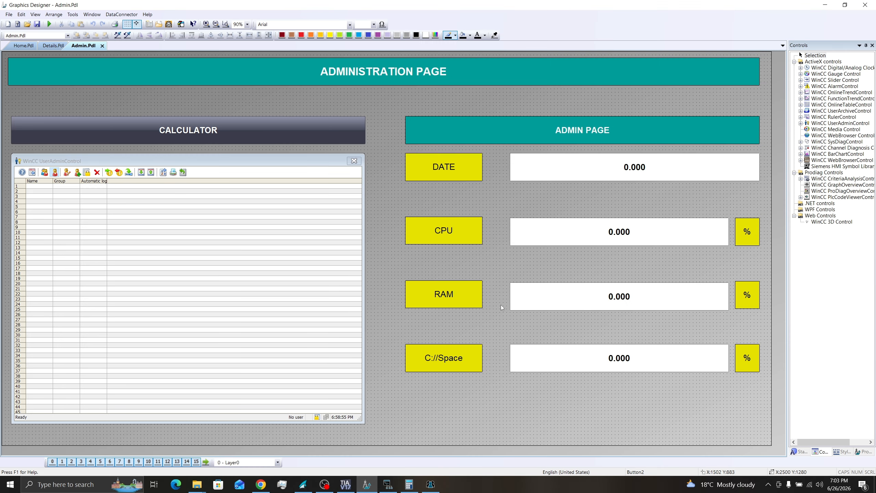
Step: Link the DATE field's Output Value to the Date tag, updating upon change
{"action": "left_click", "coordinate": [616, 178]}
{"action": "right_click", "coordinate": [616, 178]}
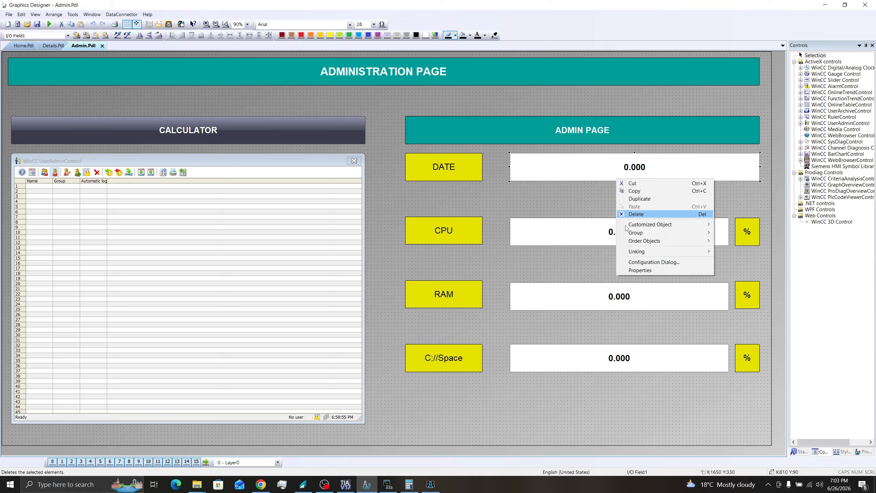
{"action": "left_click", "coordinate": [641, 271]}
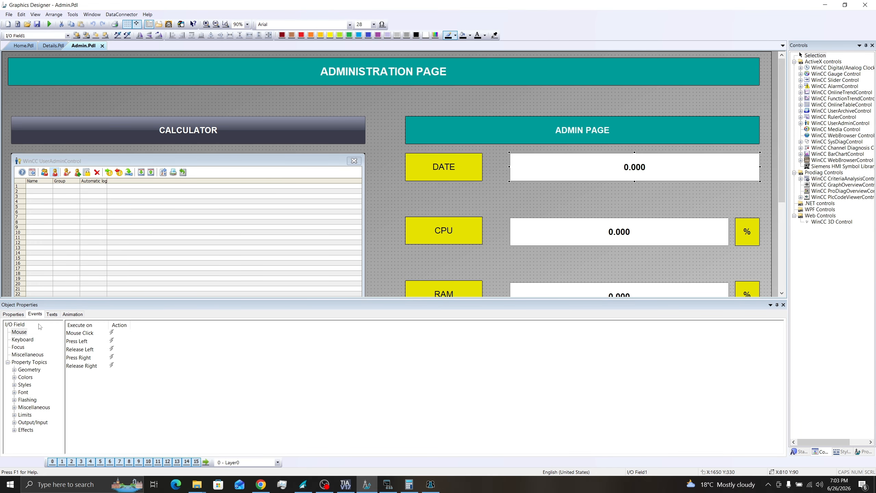
{"action": "left_click", "coordinate": [13, 314]}
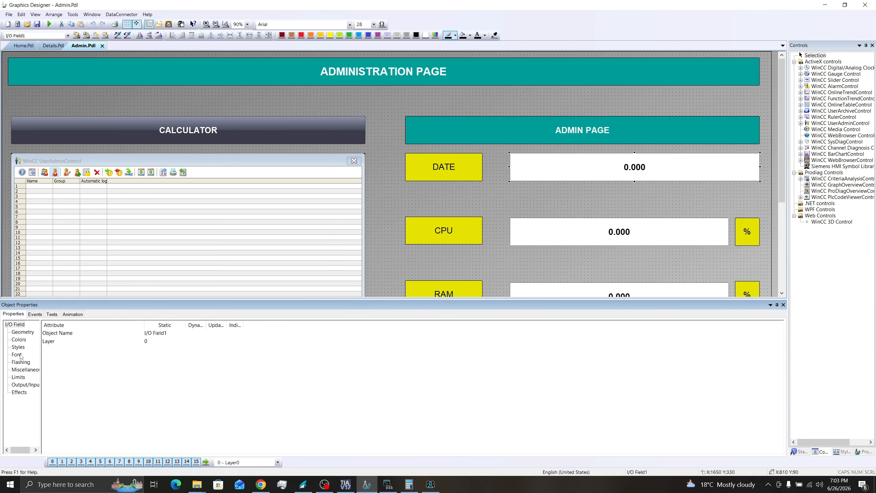
{"action": "left_click", "coordinate": [24, 384]}
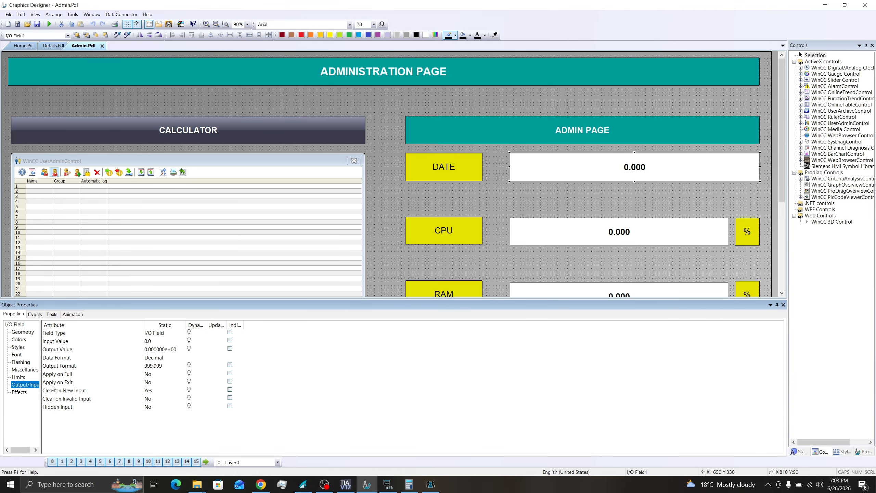
{"action": "left_click", "coordinate": [52, 350]}
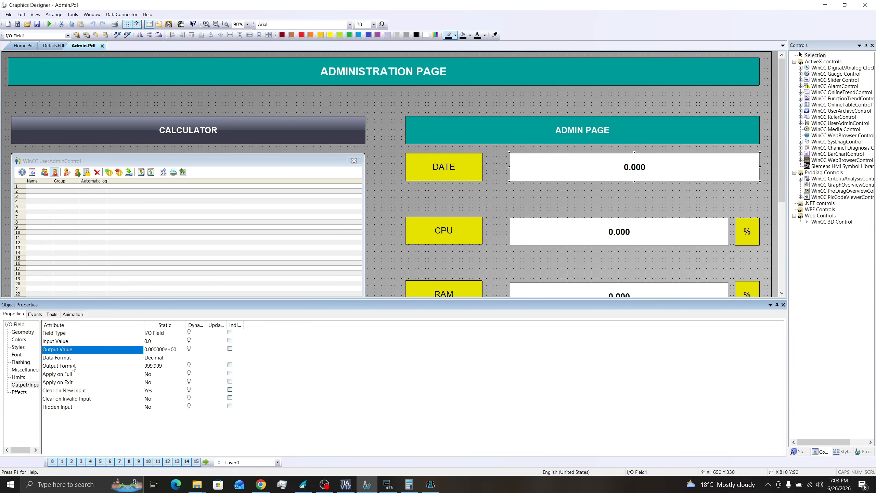
{"action": "right_click", "coordinate": [190, 349]}
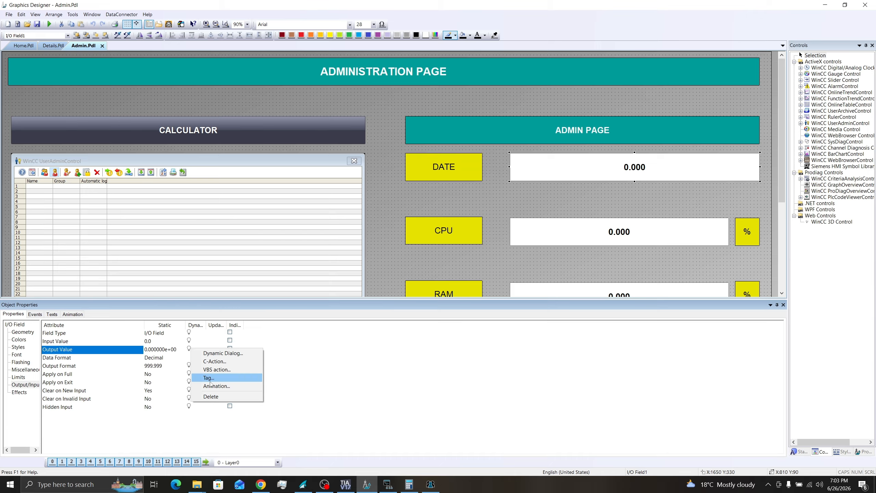
{"action": "left_click", "coordinate": [222, 376]}
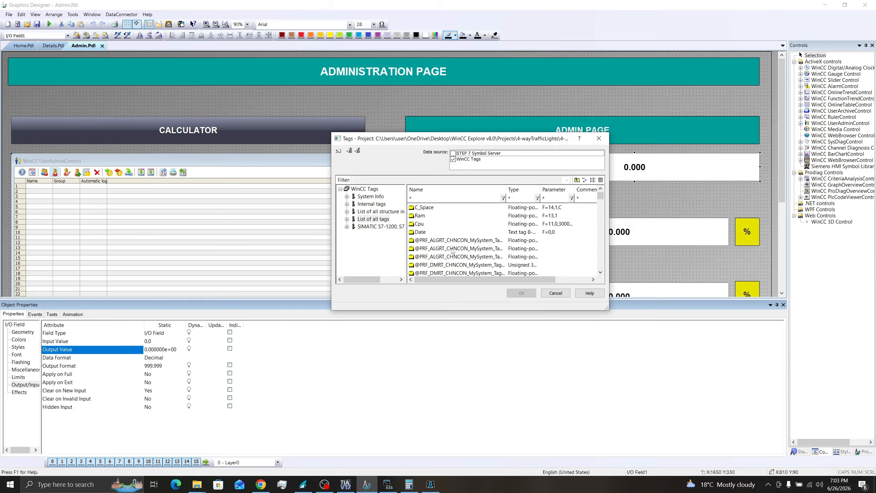
{"action": "left_click", "coordinate": [419, 232]}
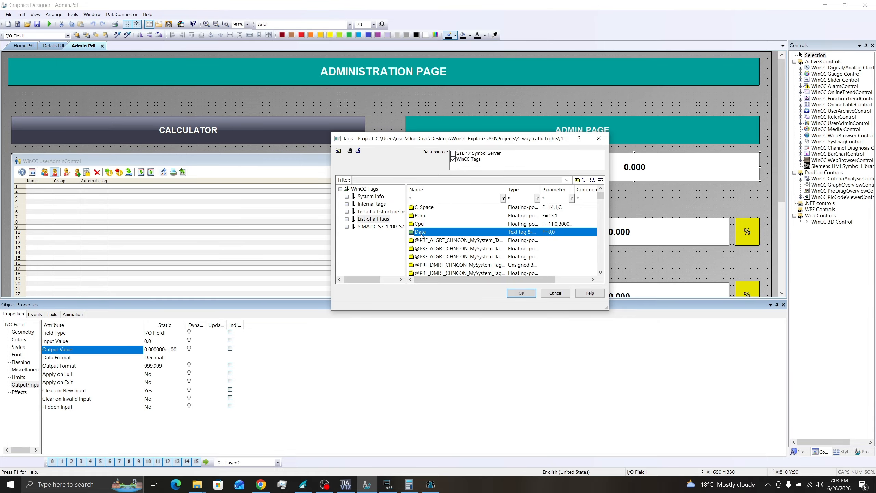
{"action": "left_click", "coordinate": [521, 292]}
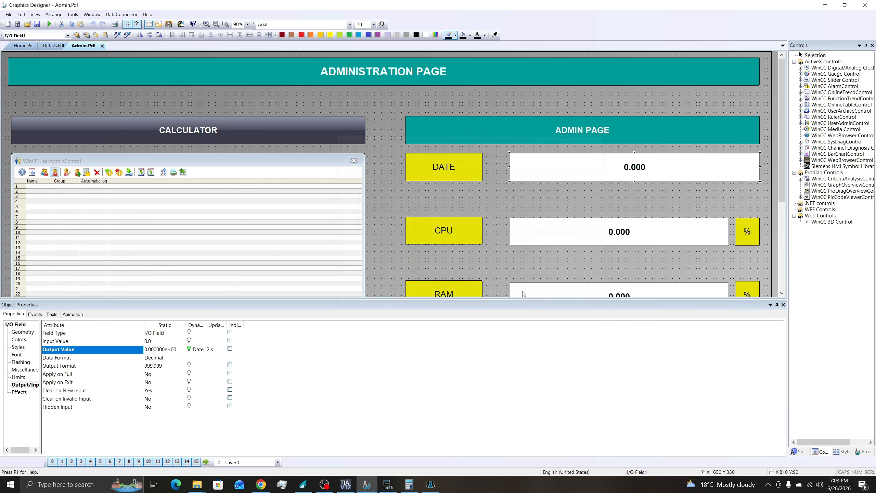
{"action": "double_click", "coordinate": [209, 350]}
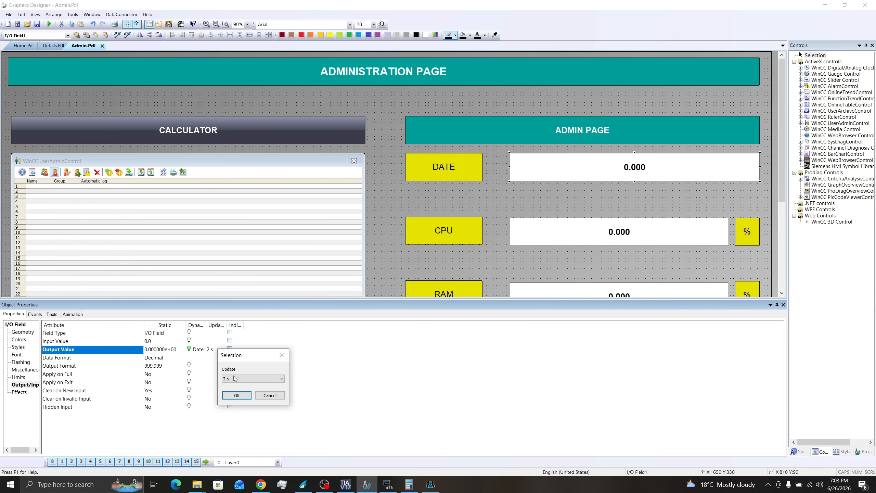
{"action": "left_click", "coordinate": [234, 379]}
{"action": "left_click", "coordinate": [235, 397]}
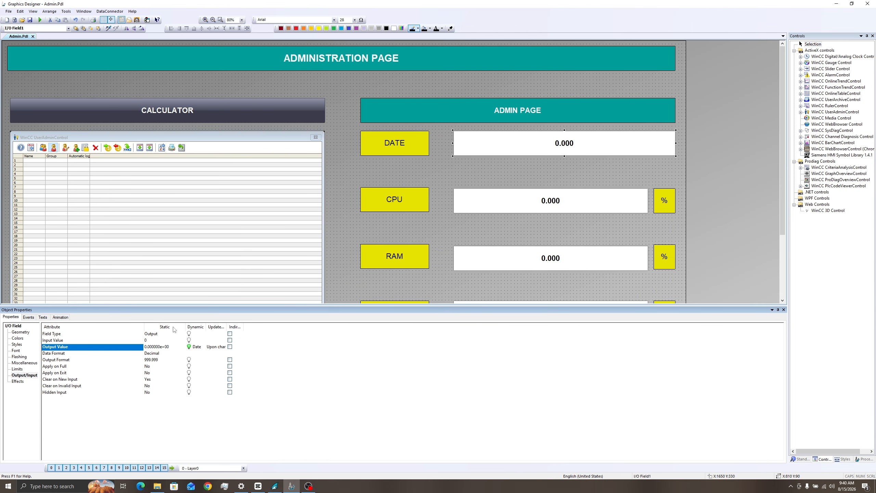
Step: Set the DATE field's Data Format to String
{"action": "left_click", "coordinate": [51, 354]}
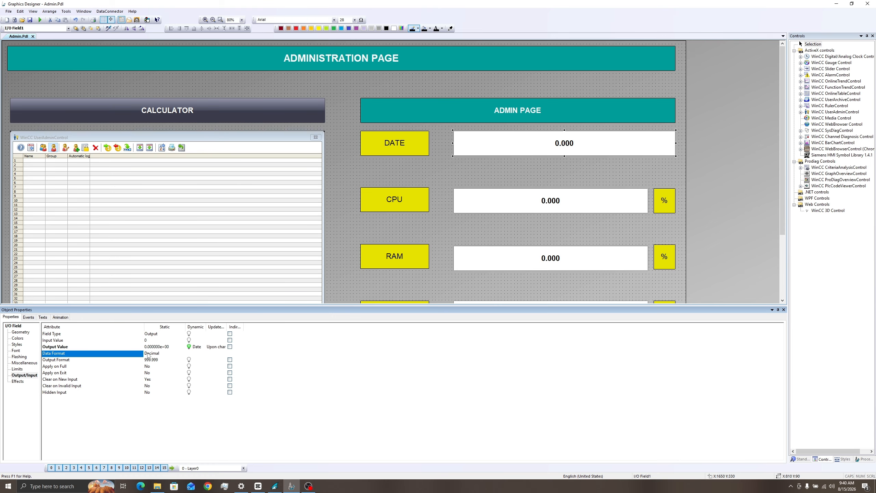
{"action": "left_click", "coordinate": [148, 353]}
{"action": "left_click", "coordinate": [148, 353]}
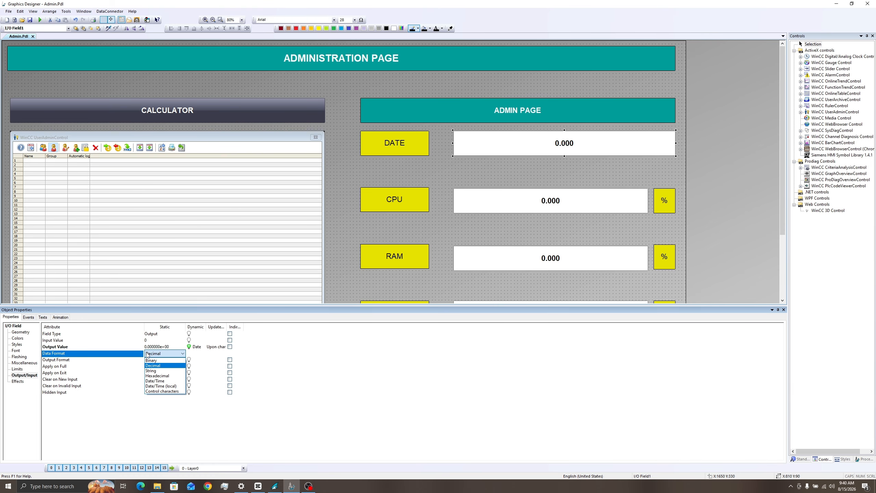
{"action": "left_click", "coordinate": [159, 371]}
{"action": "left_click", "coordinate": [159, 374]}
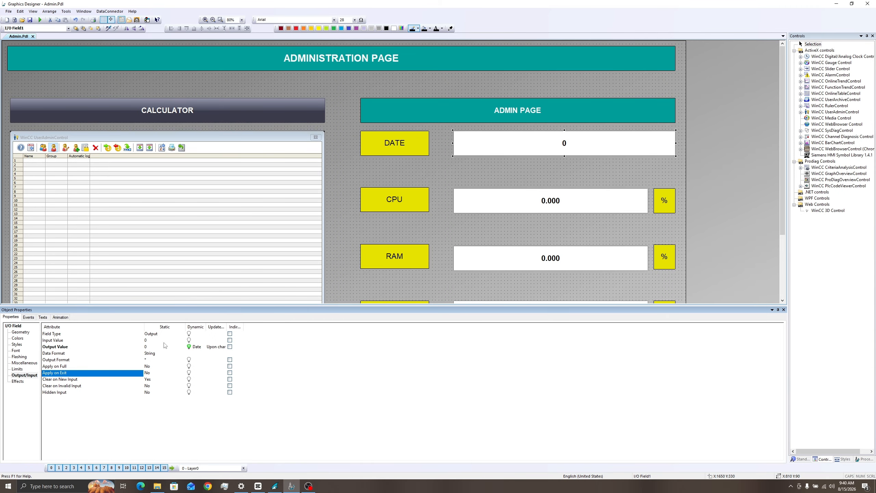
{"action": "left_click", "coordinate": [57, 353]}
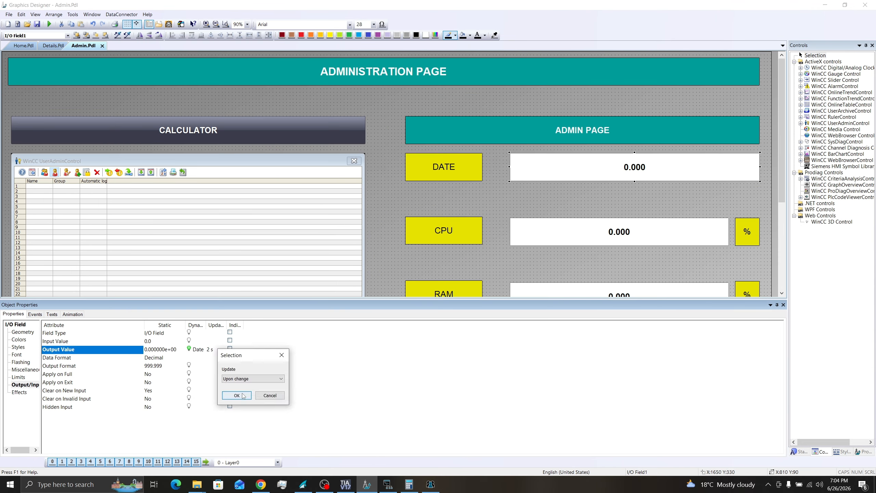
{"action": "left_click", "coordinate": [236, 396]}
{"action": "key", "text": "Down"}
{"action": "key", "text": "Down"}
{"action": "key", "text": "Down"}
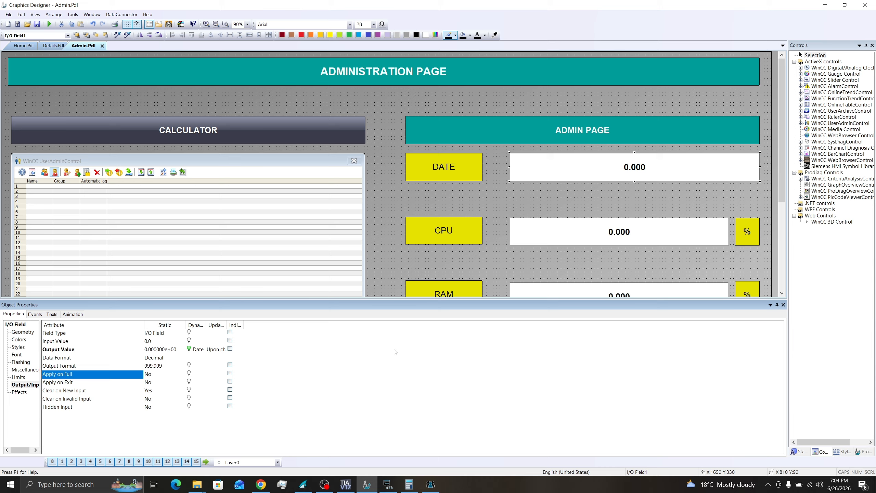
Step: Link the CPU field's Output Value to the Cpu tag, updating upon change
{"action": "left_click", "coordinate": [608, 234]}
{"action": "left_click", "coordinate": [57, 349]}
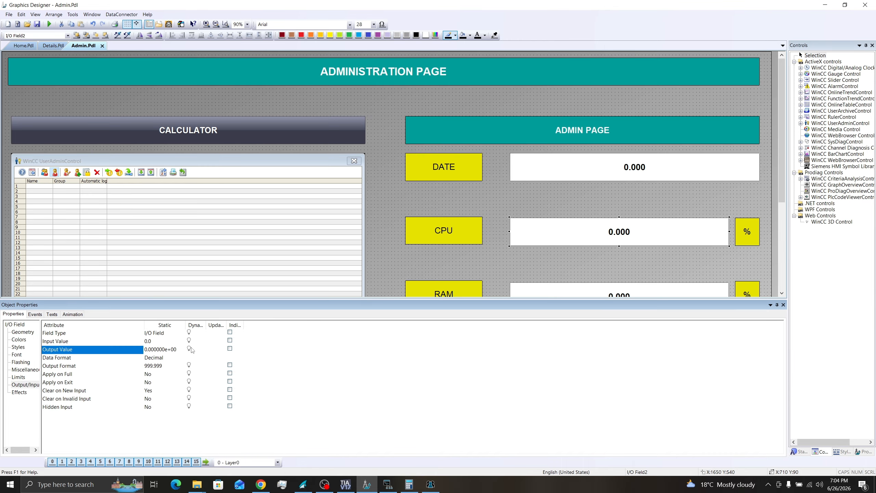
{"action": "right_click", "coordinate": [189, 348]}
{"action": "left_click", "coordinate": [204, 383]}
{"action": "left_click", "coordinate": [182, 206]}
{"action": "left_click", "coordinate": [282, 277]}
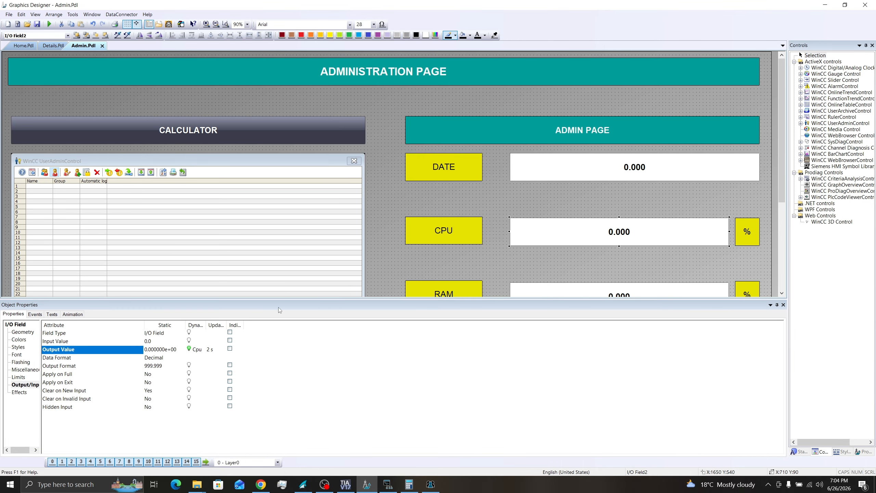
{"action": "double_click", "coordinate": [210, 350]}
{"action": "left_click", "coordinate": [243, 379]}
{"action": "left_click", "coordinate": [239, 396]}
{"action": "left_click", "coordinate": [239, 394]}
{"action": "scroll", "coordinate": [619, 179], "scroll_direction": "down", "scroll_amount": 3}
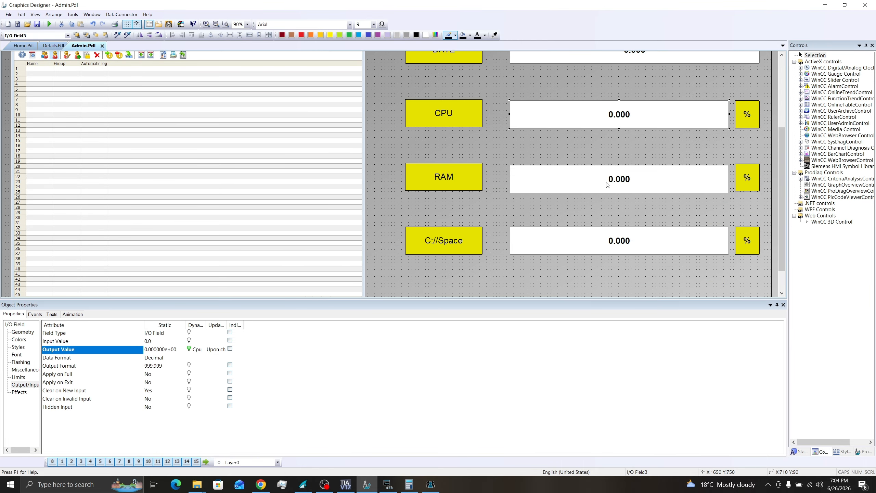
Step: Link the RAM field's Output Value to the Ram tag, updating upon change
{"action": "left_click", "coordinate": [619, 178]}
{"action": "right_click", "coordinate": [189, 349]}
{"action": "left_click", "coordinate": [206, 377]}
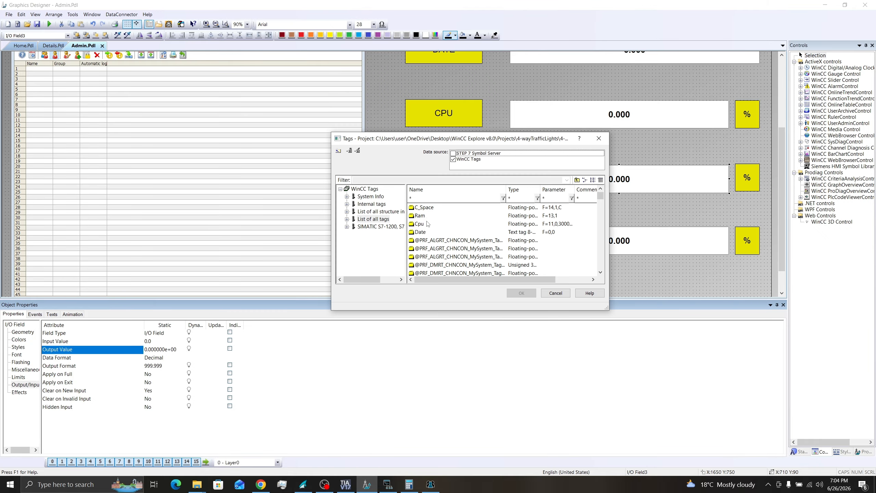
{"action": "left_click", "coordinate": [427, 217]}
{"action": "left_click", "coordinate": [521, 293]}
{"action": "double_click", "coordinate": [210, 350]}
{"action": "left_click", "coordinate": [253, 377]}
{"action": "left_click", "coordinate": [234, 396]}
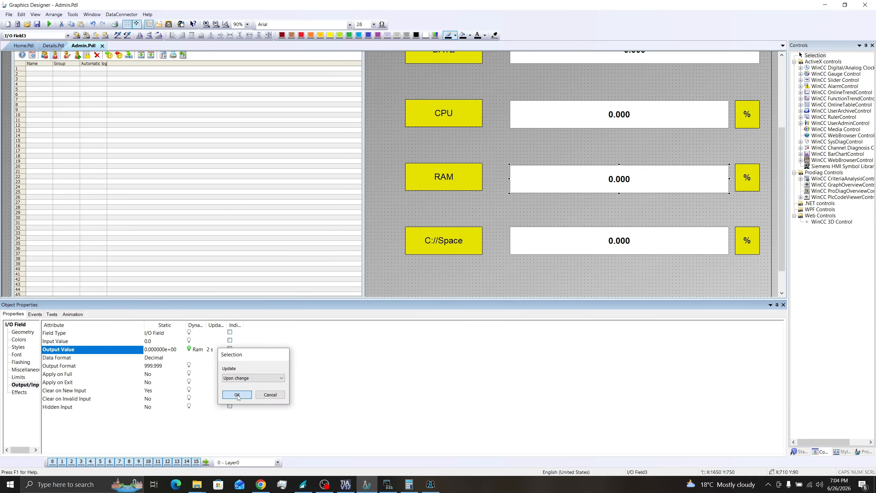
{"action": "left_click", "coordinate": [240, 394]}
Step: Link the C://Space field's Output Value to the C_Space tag, updating upon change
{"action": "left_click", "coordinate": [615, 230]}
{"action": "right_click", "coordinate": [189, 348]}
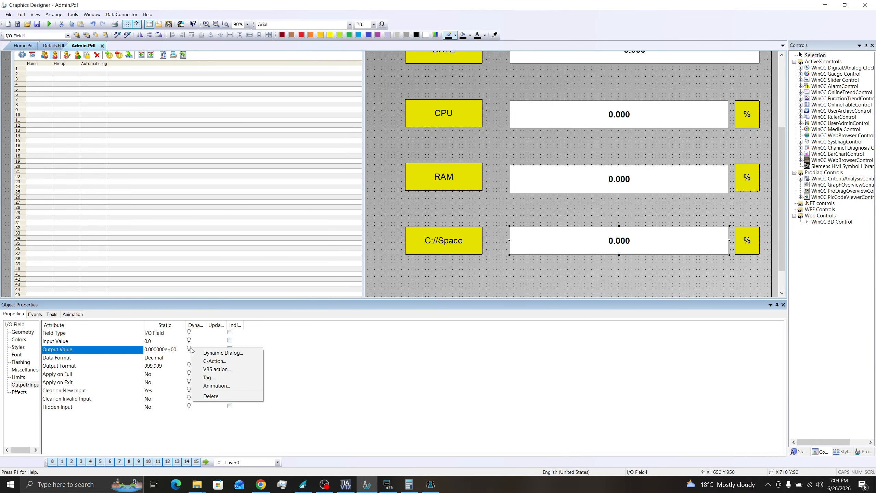
{"action": "left_click", "coordinate": [206, 377]}
{"action": "left_click", "coordinate": [419, 207]}
{"action": "left_click", "coordinate": [521, 293]}
{"action": "double_click", "coordinate": [215, 350]}
{"action": "left_click", "coordinate": [250, 381]}
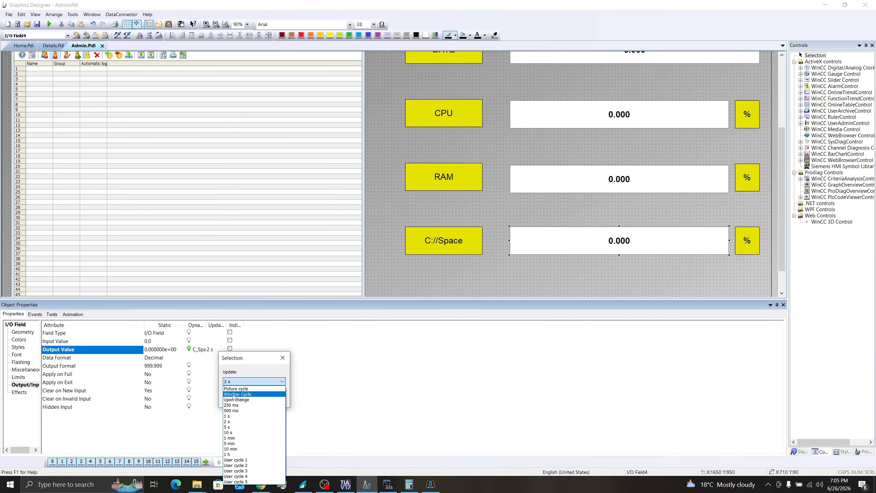
{"action": "left_click", "coordinate": [234, 400]}
{"action": "left_click", "coordinate": [237, 398]}
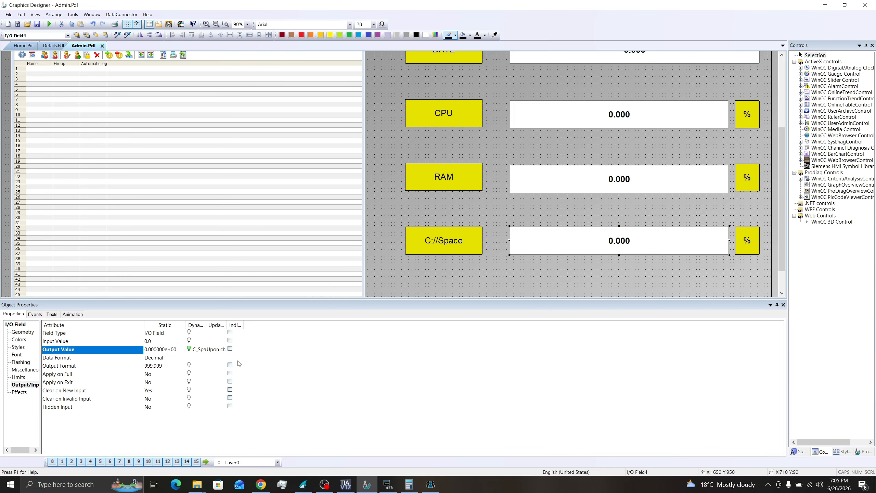
Step: Deselect the C://Space field and close the Object Properties panel to reveal the full Admin page
{"action": "left_click", "coordinate": [754, 277]}
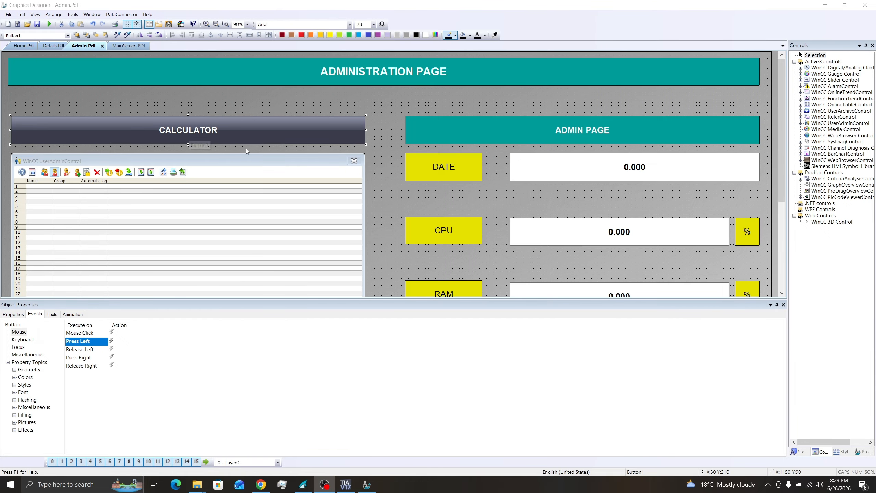
{"action": "left_click", "coordinate": [782, 305]}
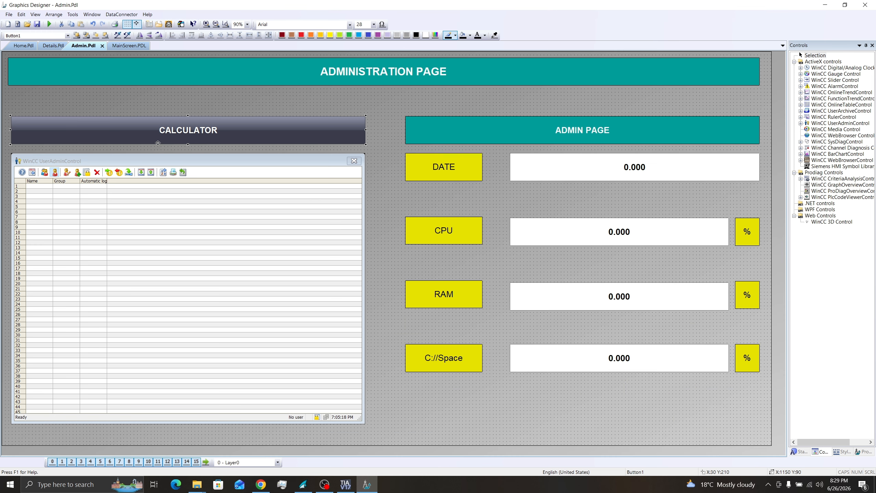
Step: Show the CALCULATOR button's properties and bring up the Dynamic Wizard palette
{"action": "right_click", "coordinate": [165, 133]}
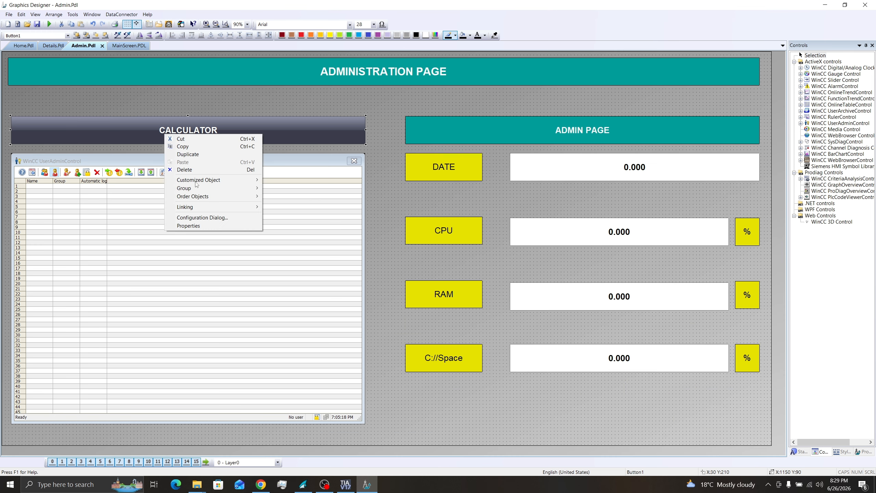
{"action": "left_click", "coordinate": [188, 225]}
{"action": "left_click", "coordinate": [14, 314]}
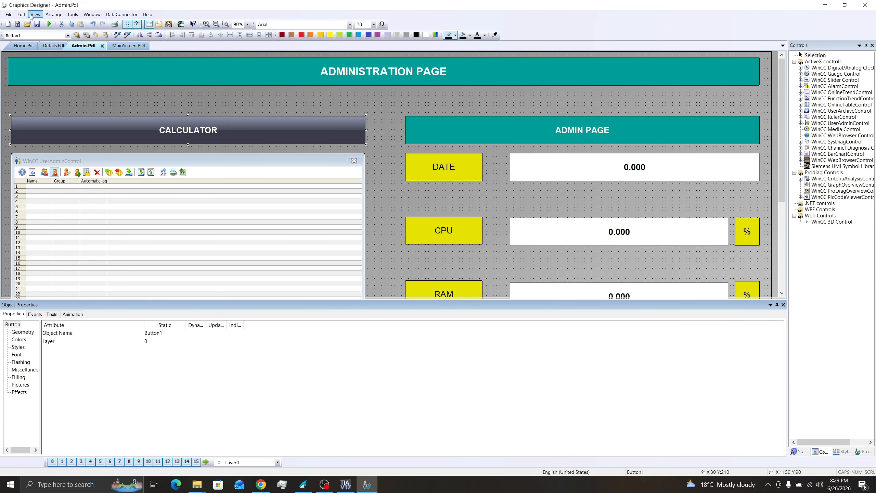
{"action": "left_click", "coordinate": [35, 14]}
{"action": "mouse_move", "coordinate": [84, 23]}
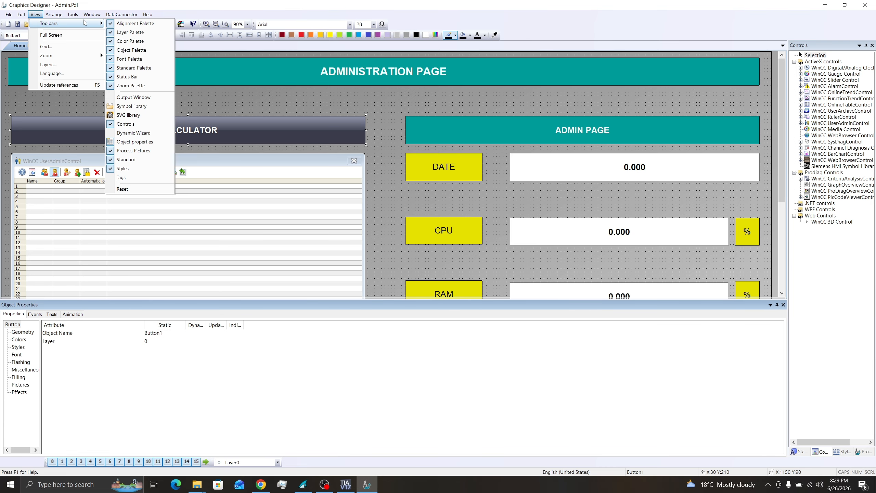
{"action": "left_click", "coordinate": [133, 133]}
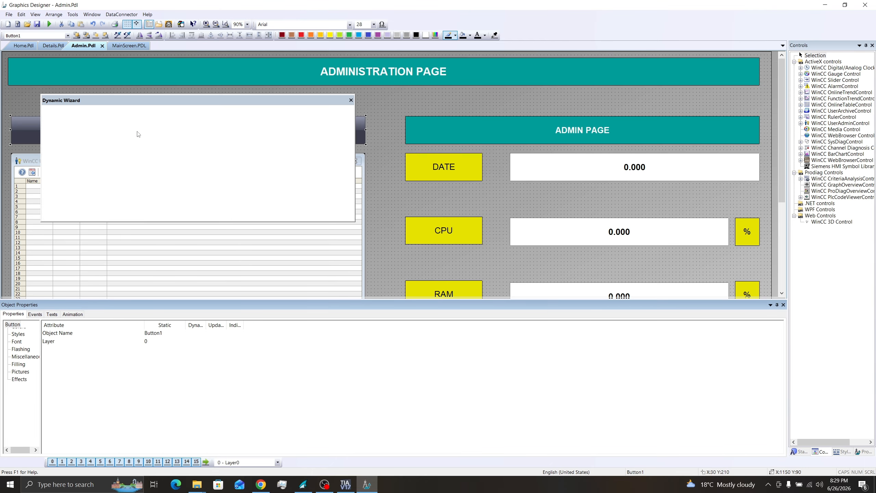
{"action": "left_click_drag", "start_coordinate": [168, 100], "coordinate": [411, 116]}
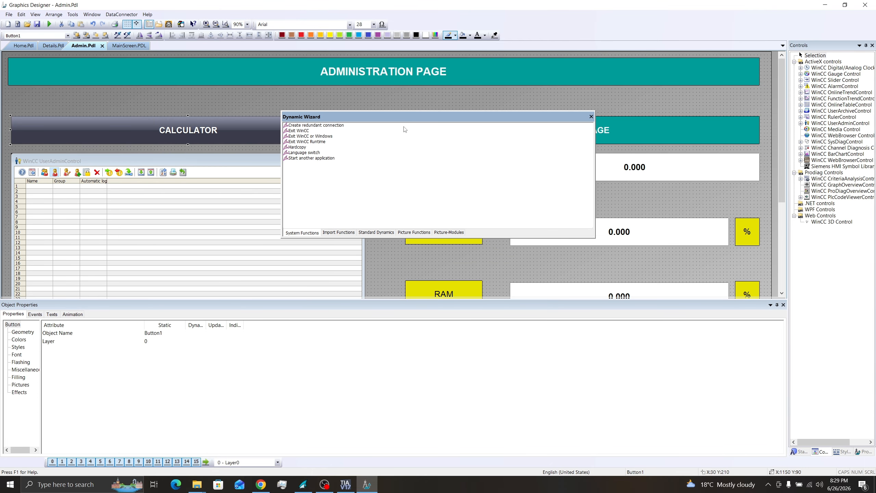
Step: Start the 'Start another application' system function wizard with the left mouse key trigger
{"action": "left_click", "coordinate": [311, 158]}
{"action": "double_click", "coordinate": [330, 159]}
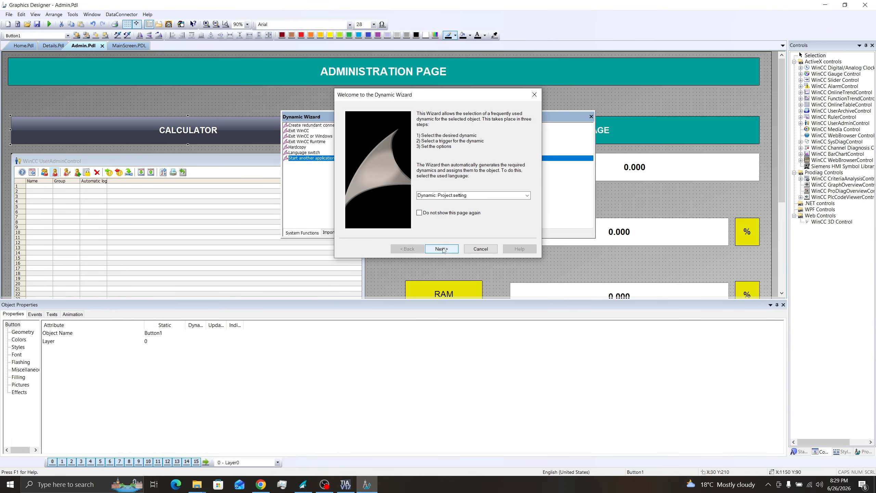
{"action": "left_click", "coordinate": [441, 249]}
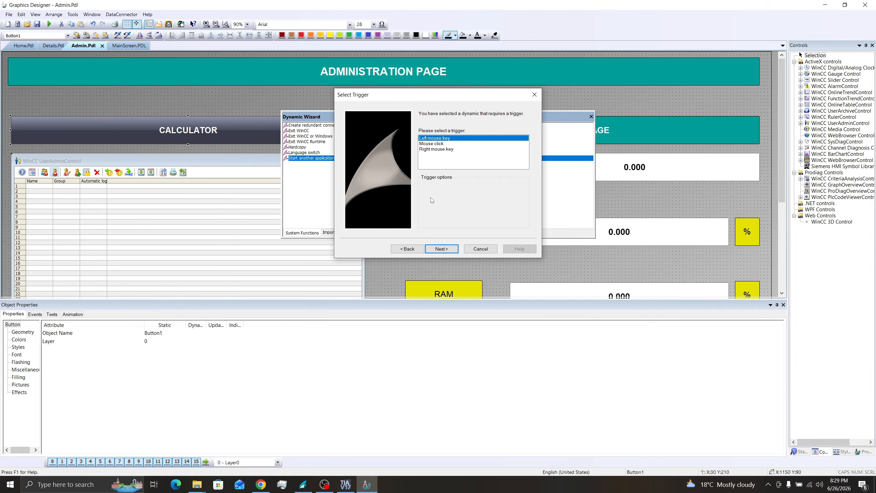
{"action": "left_click", "coordinate": [444, 248]}
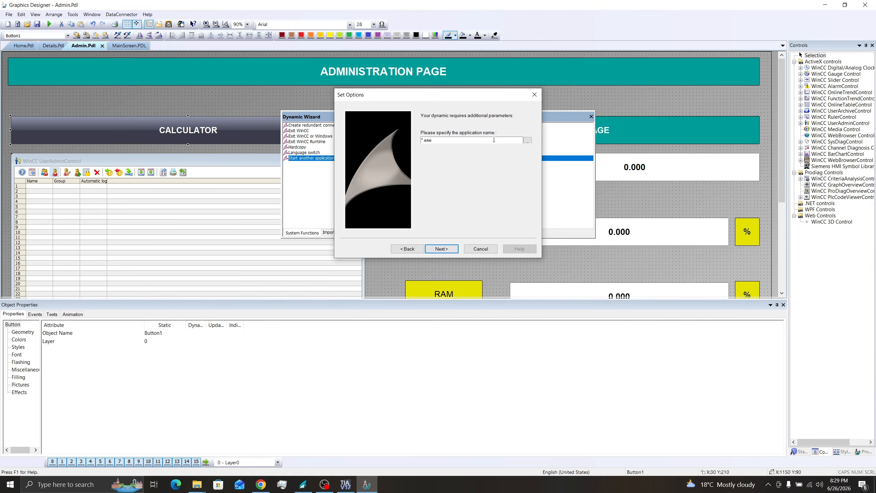
Step: Choose C:\Windows\System32\calc.exe as the application to start and finish the wizard
{"action": "left_click", "coordinate": [528, 139]}
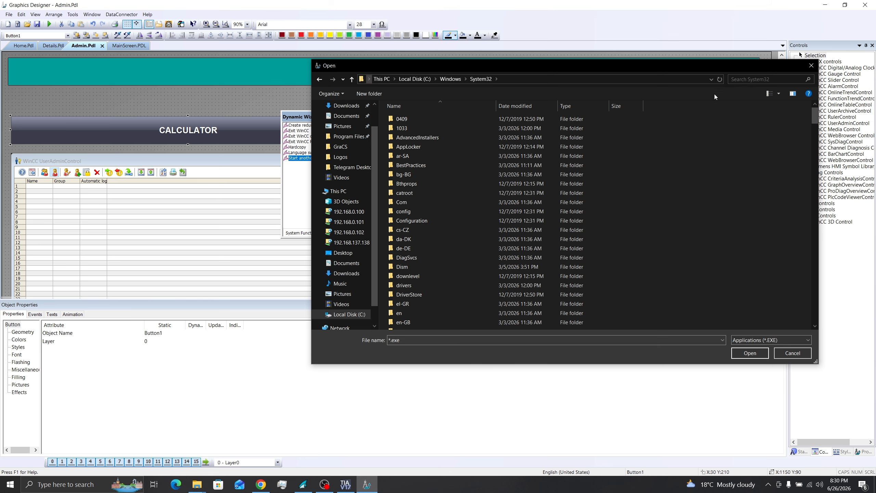
{"action": "left_click", "coordinate": [744, 79]}
{"action": "type", "text": "cal"}
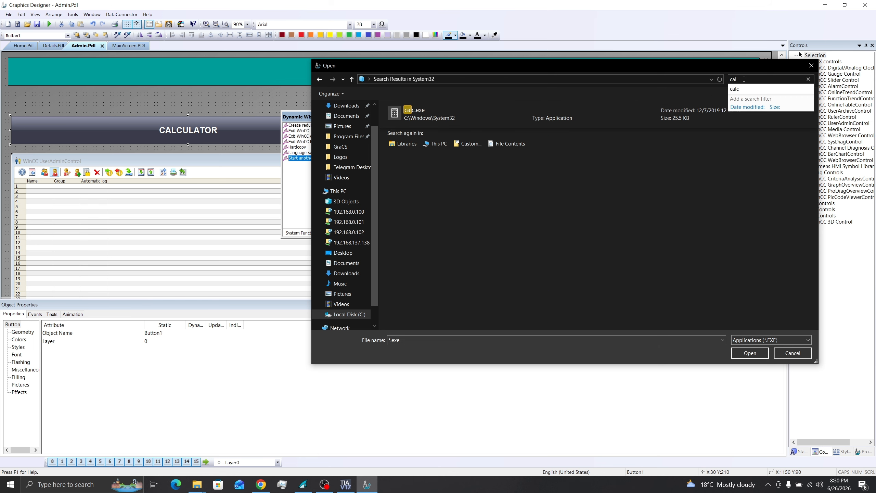
{"action": "left_click", "coordinate": [442, 113]}
{"action": "left_click", "coordinate": [751, 353]}
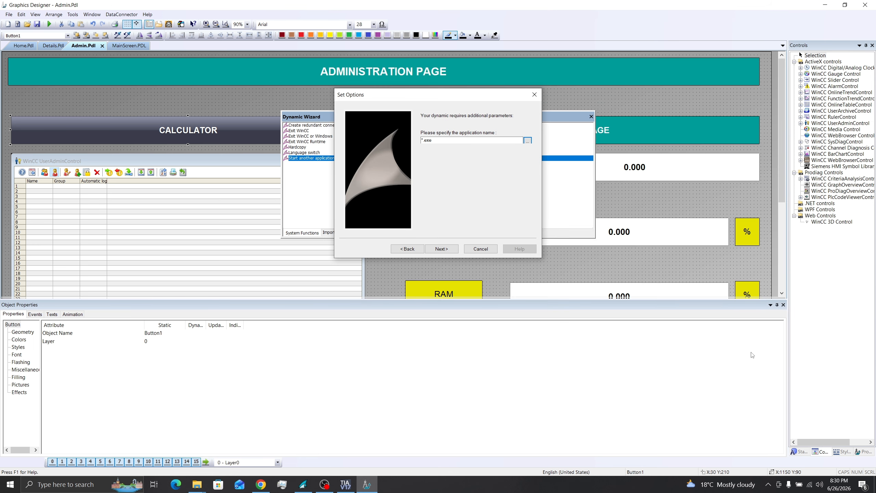
{"action": "left_click", "coordinate": [442, 249]}
{"action": "left_click", "coordinate": [446, 249]}
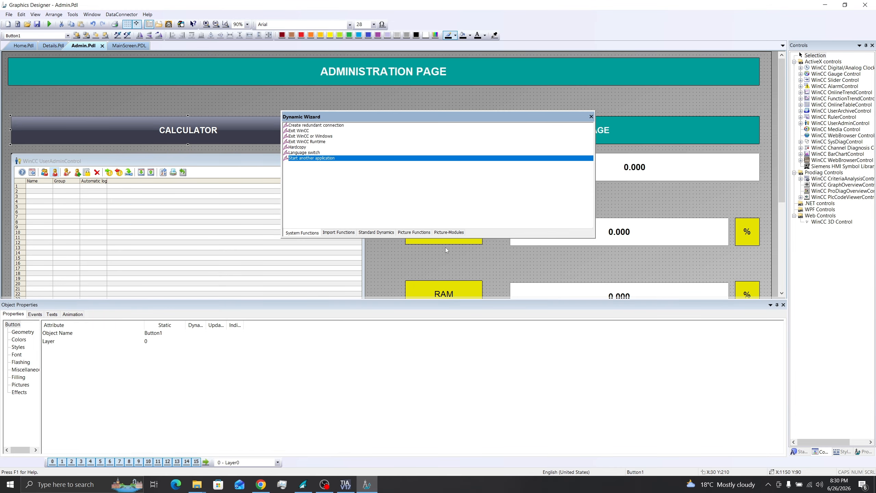
{"action": "left_click", "coordinate": [590, 117]}
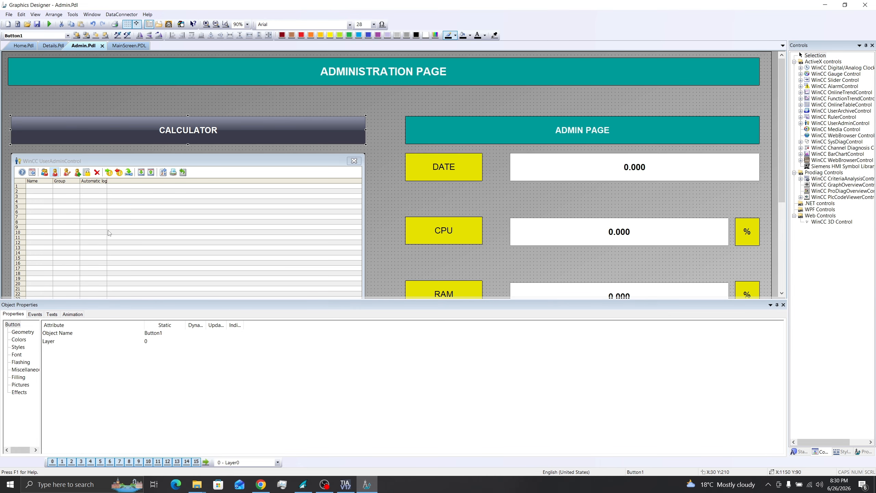
Step: Complete the Press Left C-action path to C:\Windows\System32\calc.exe, save it and compile
{"action": "left_click", "coordinate": [37, 315]}
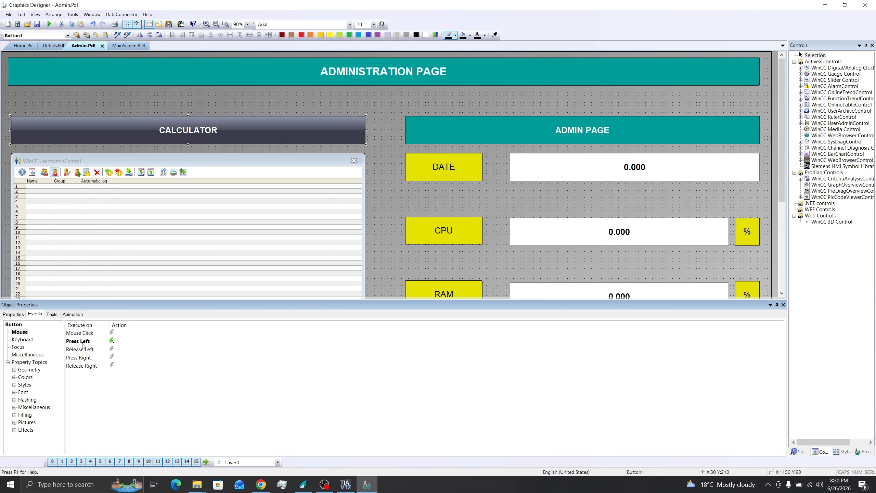
{"action": "right_click", "coordinate": [113, 343]}
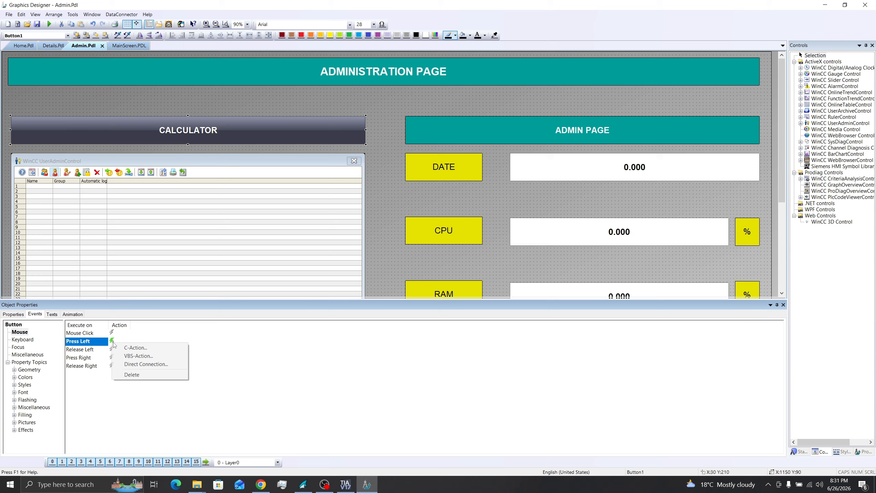
{"action": "left_click", "coordinate": [136, 350]}
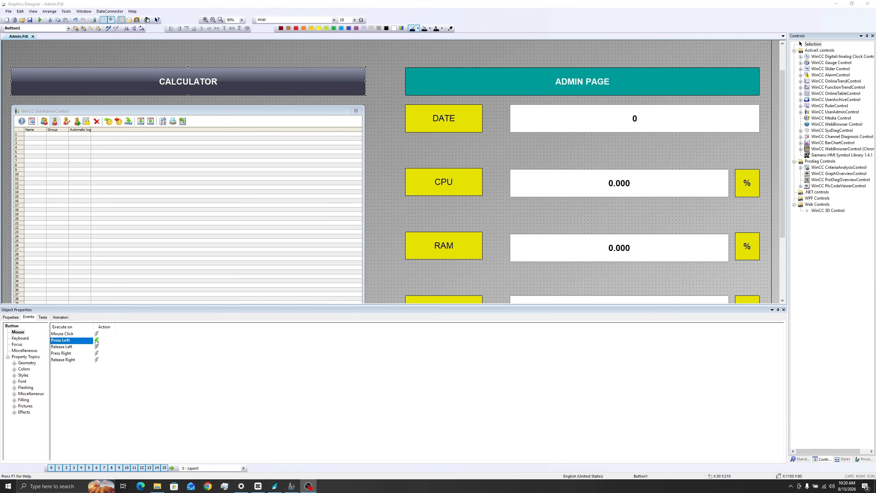
{"action": "right_click", "coordinate": [96, 341]}
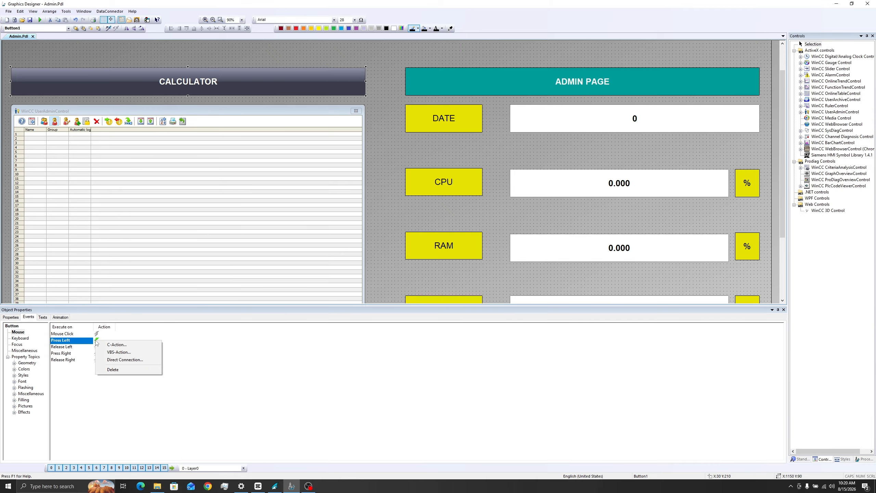
{"action": "left_click", "coordinate": [112, 344]}
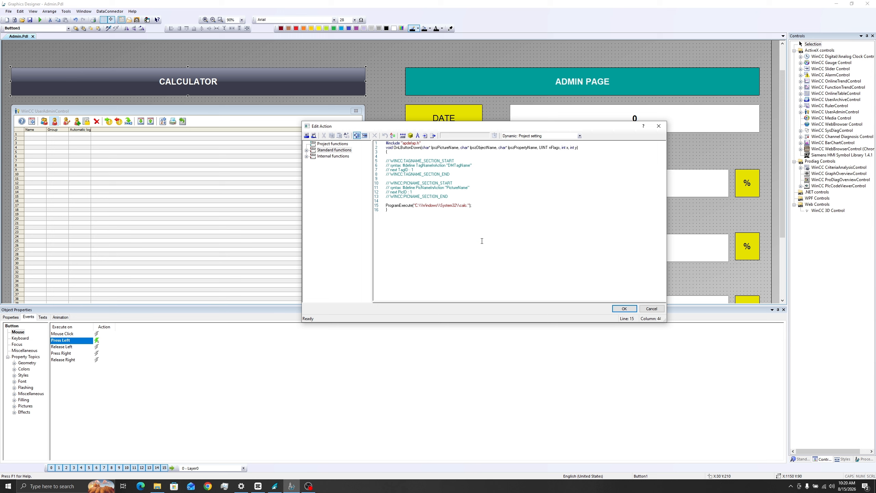
{"action": "type", "text": "exe"}
{"action": "left_click", "coordinate": [624, 309]}
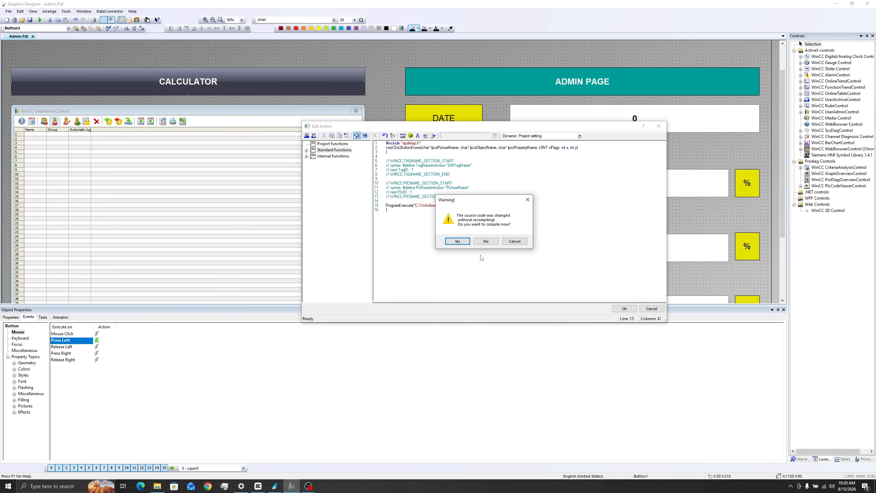
{"action": "left_click", "coordinate": [457, 241]}
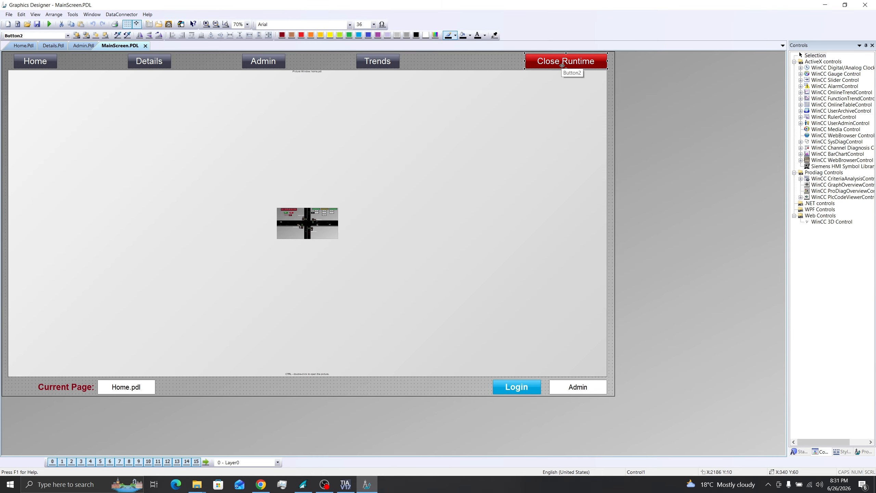
Step: Give the Close Runtime button the Exit WinCC Runtime dynamic on the left mouse key
{"action": "left_click", "coordinate": [36, 14]}
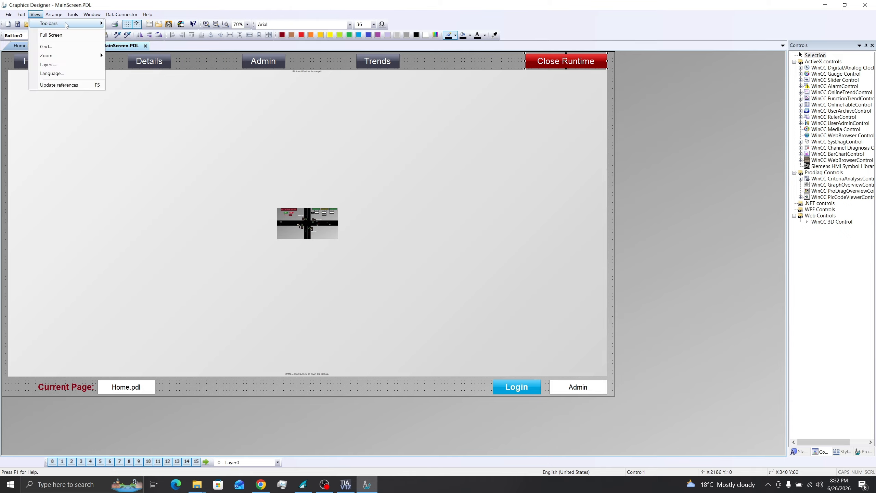
{"action": "left_click", "coordinate": [134, 130]}
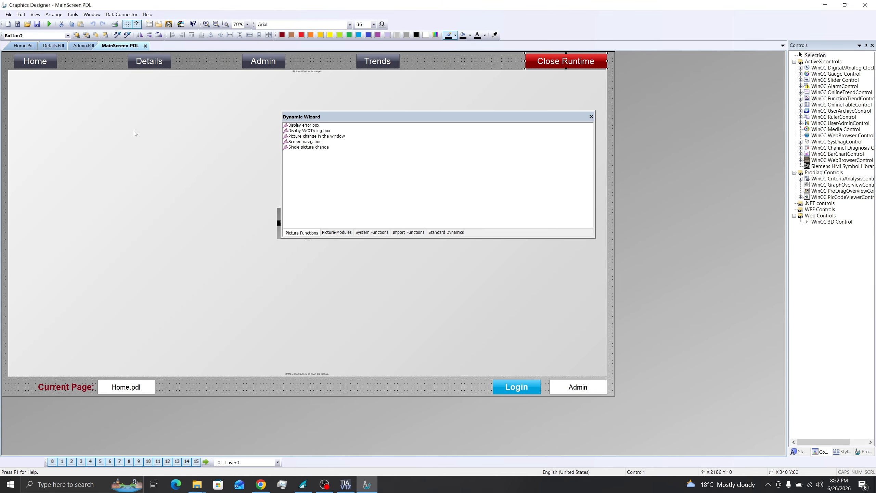
{"action": "left_click", "coordinate": [373, 232]}
{"action": "double_click", "coordinate": [307, 142]}
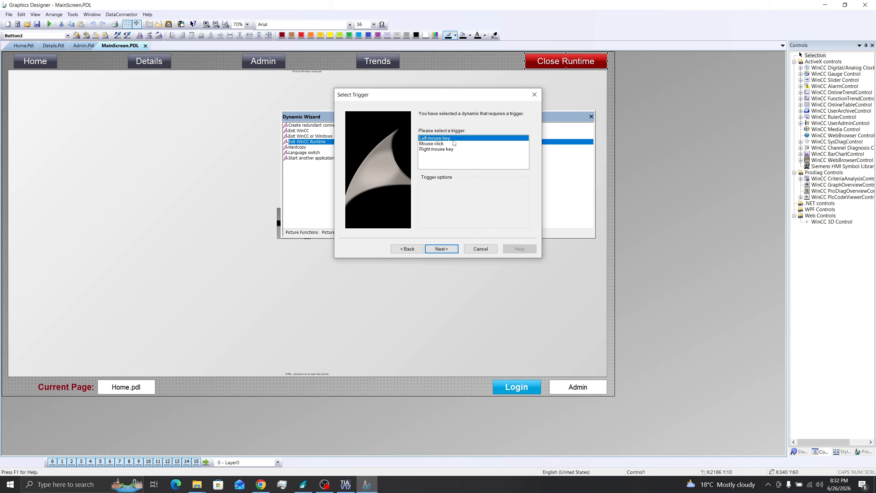
{"action": "left_click", "coordinate": [447, 249]}
{"action": "left_click", "coordinate": [449, 249]}
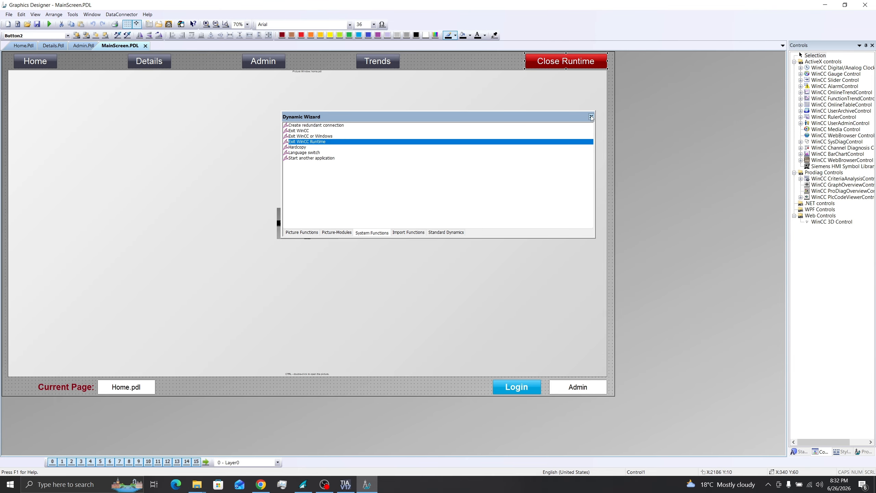
{"action": "left_click", "coordinate": [591, 116]}
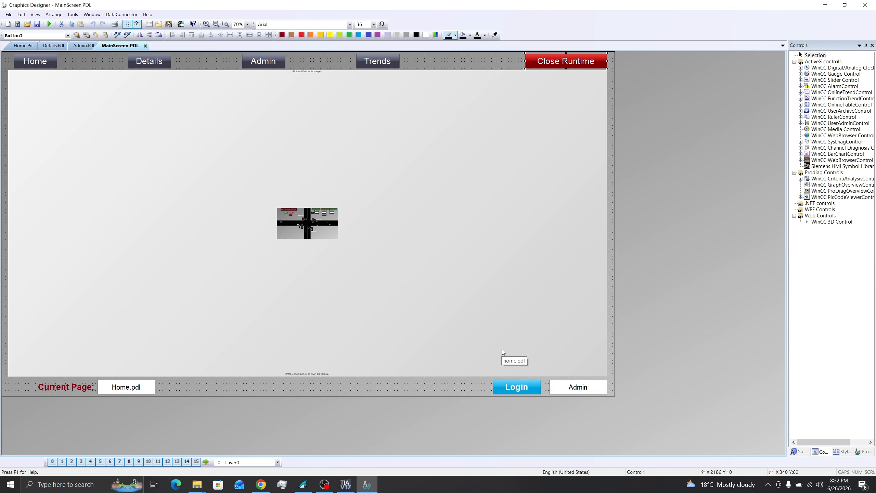
Step: Open the C-action editor for the Login button's Press Left event
{"action": "left_click", "coordinate": [512, 391]}
{"action": "double_click", "coordinate": [512, 392]}
{"action": "left_click", "coordinate": [35, 314]}
{"action": "left_click", "coordinate": [19, 332]}
{"action": "right_click", "coordinate": [112, 341]}
{"action": "left_click", "coordinate": [127, 345]}
{"action": "left_click", "coordinate": [307, 155]}
Step: Insert PASSLoginDialog from Options with parameter 'a', then save and compile the Login action
{"action": "left_click", "coordinate": [314, 192]}
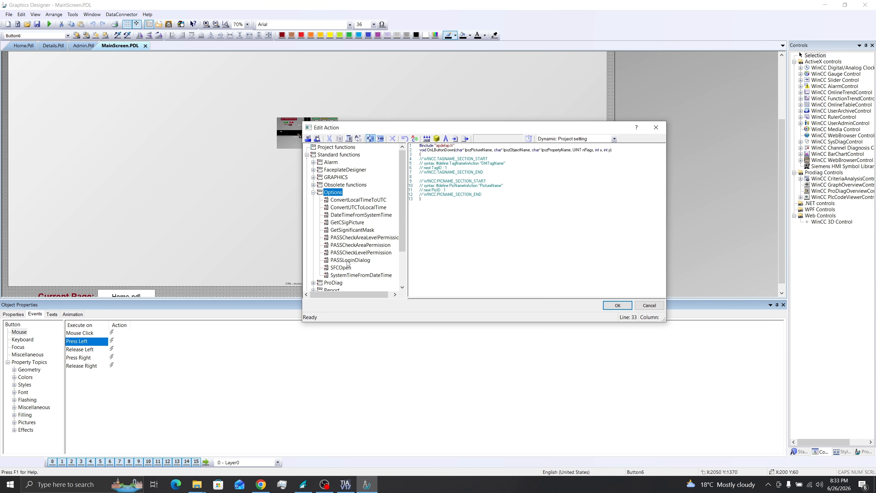
{"action": "left_click", "coordinate": [343, 260]}
{"action": "double_click", "coordinate": [361, 259]}
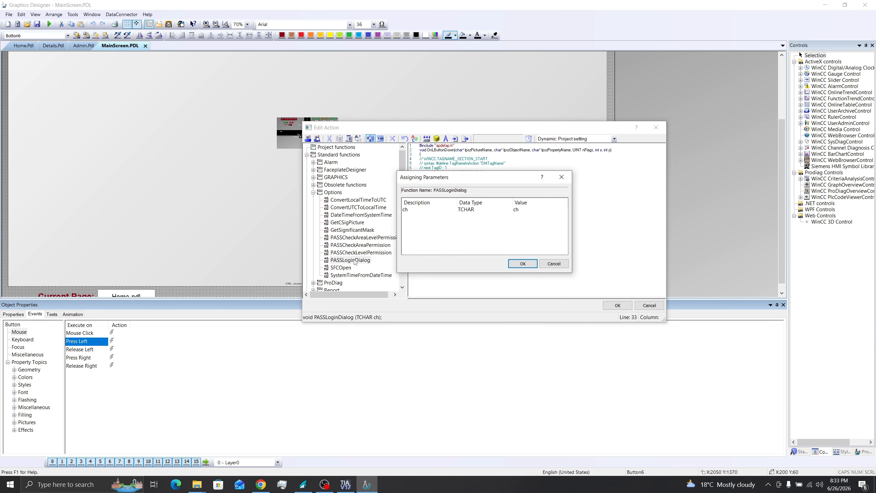
{"action": "left_click", "coordinate": [523, 214]}
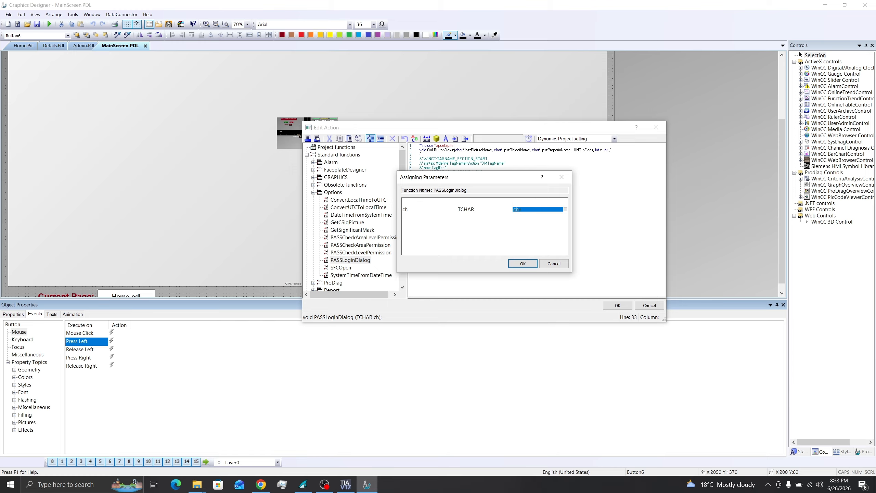
{"action": "left_click", "coordinate": [518, 211]}
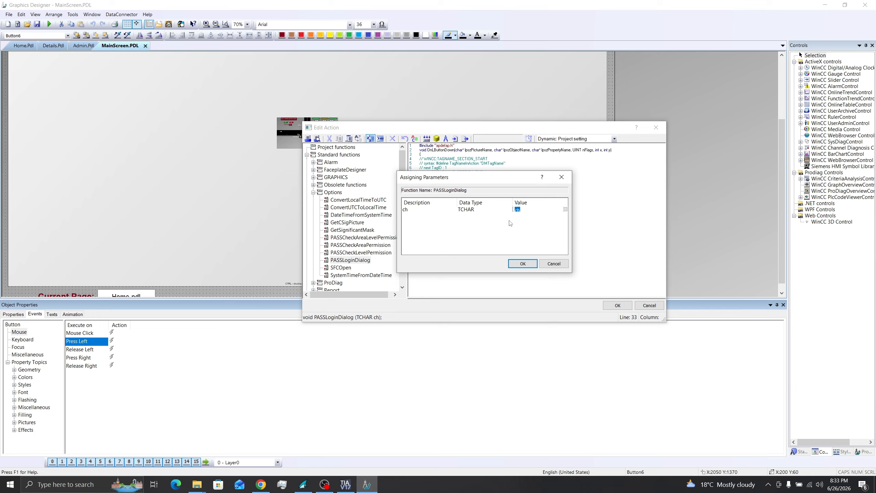
{"action": "type", "text": "a"}
{"action": "key", "text": "Return"}
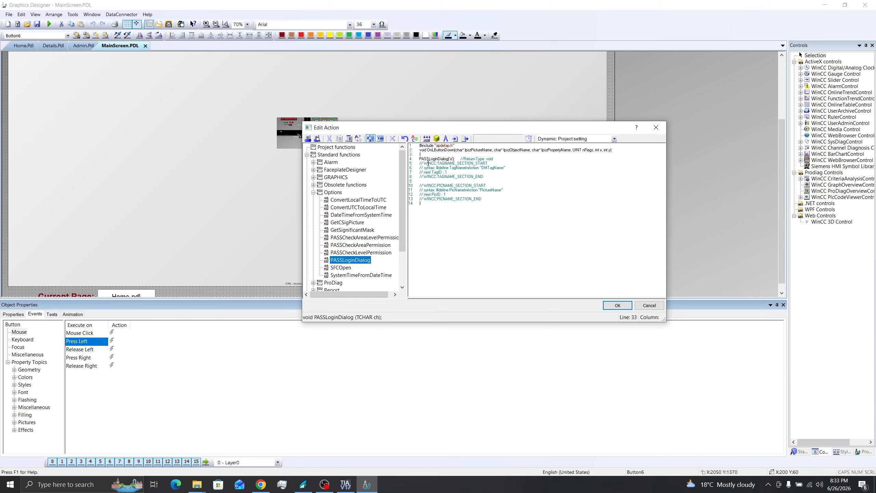
{"action": "left_click", "coordinate": [626, 306]}
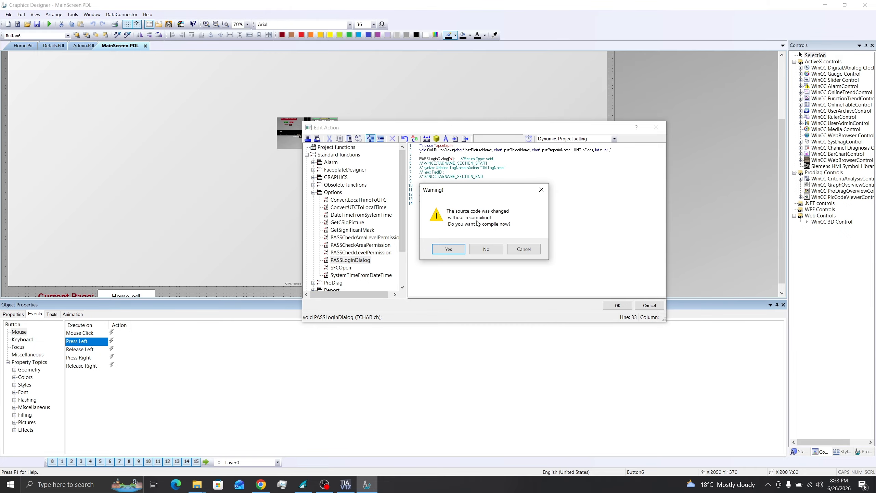
{"action": "left_click", "coordinate": [460, 248]}
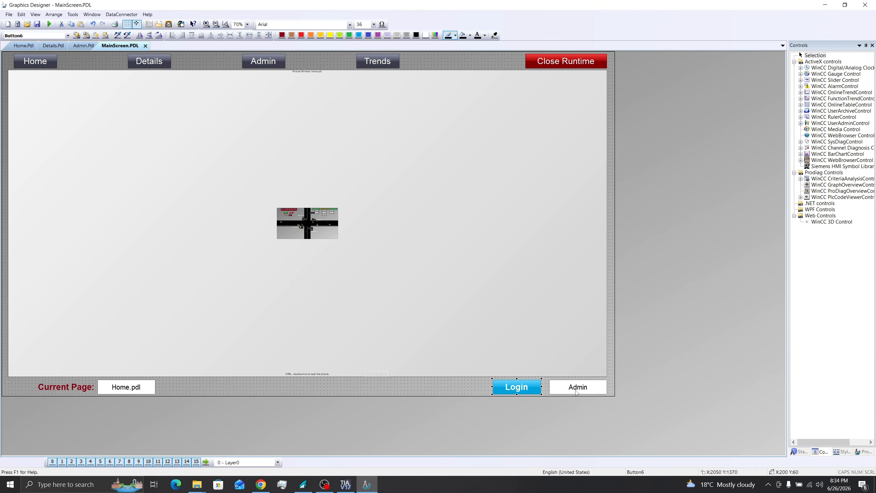
{"action": "left_click", "coordinate": [573, 389]}
{"action": "right_click", "coordinate": [583, 389]}
{"action": "left_click", "coordinate": [607, 383]}
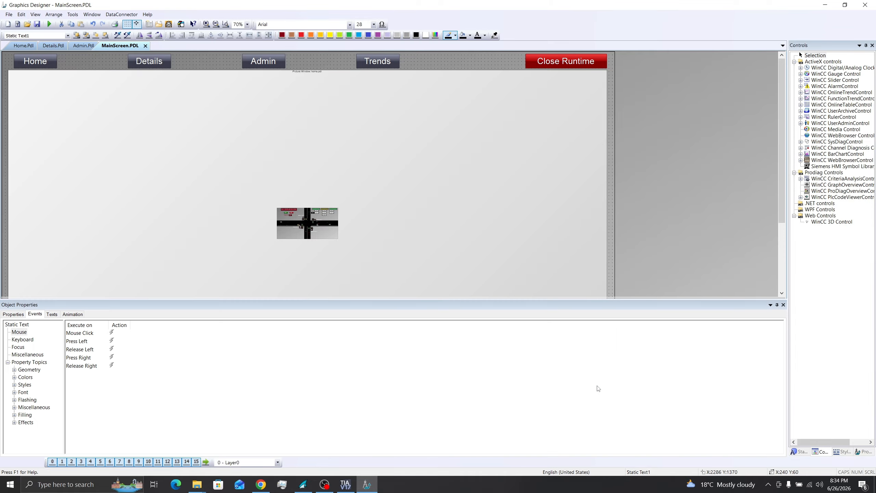
{"action": "left_click", "coordinate": [16, 357]}
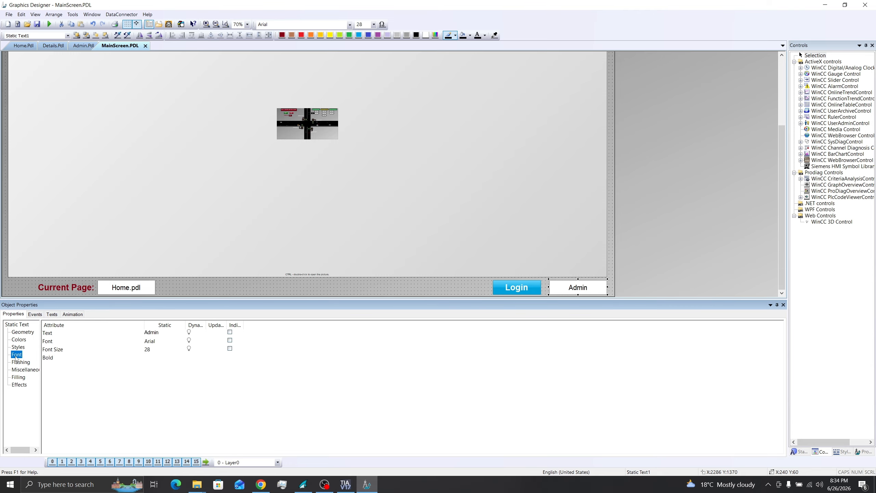
{"action": "left_click", "coordinate": [50, 334]}
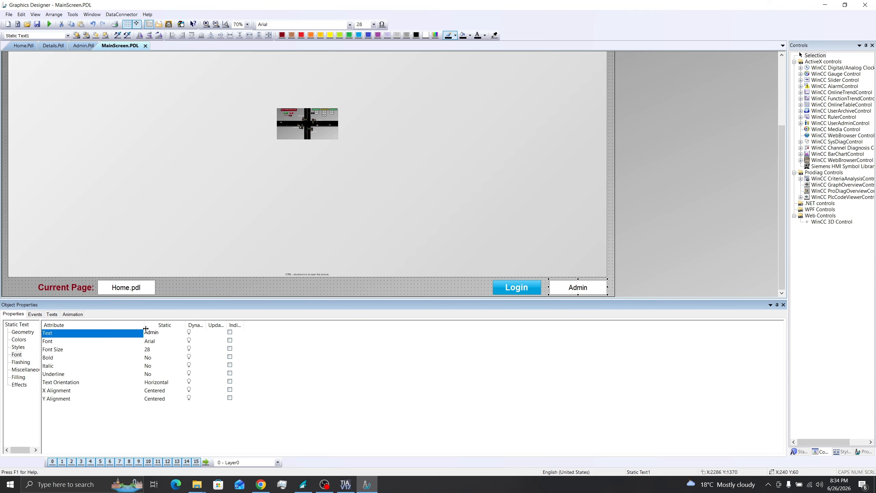
{"action": "right_click", "coordinate": [189, 334]}
{"action": "left_click", "coordinate": [214, 361]}
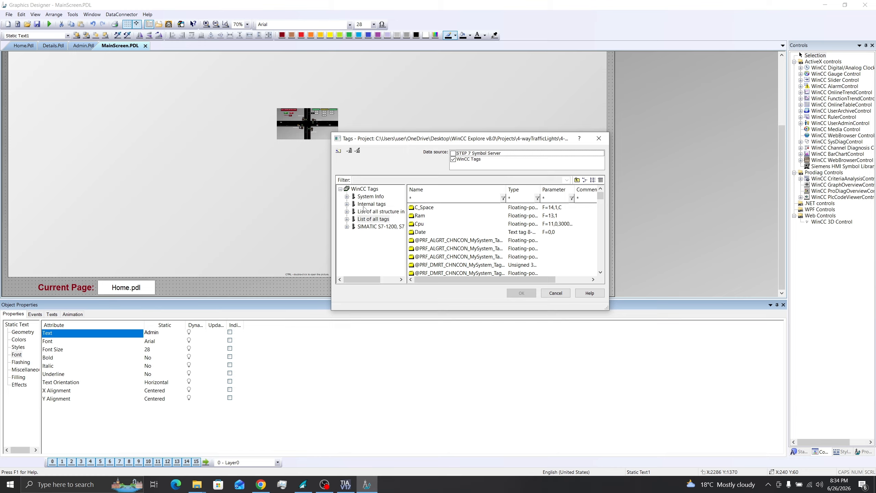
{"action": "left_click", "coordinate": [347, 204]}
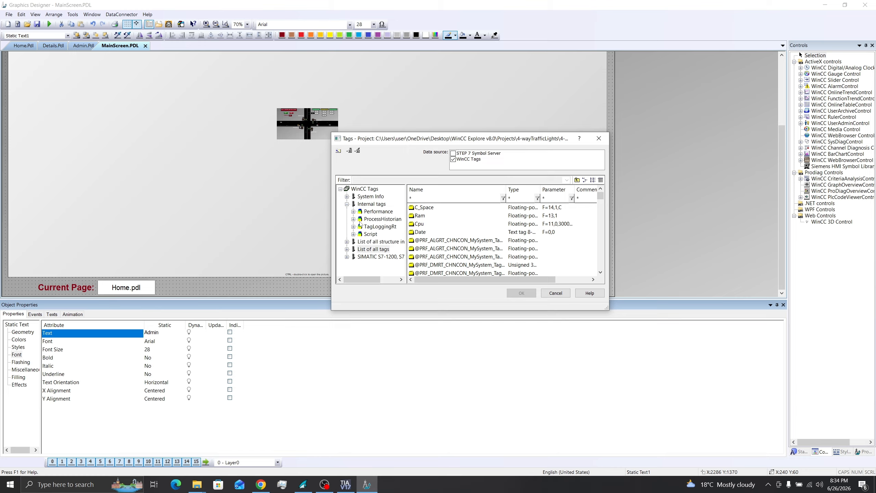
{"action": "left_click", "coordinate": [372, 204]}
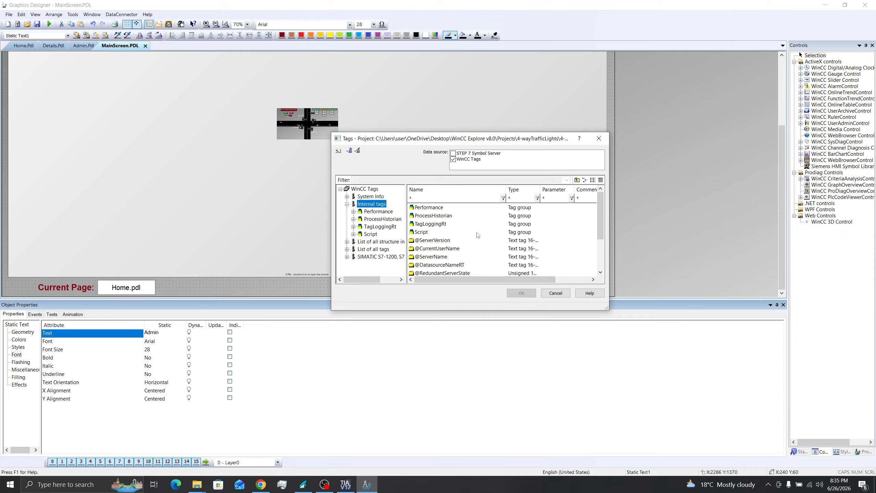
{"action": "left_click_drag", "start_coordinate": [601, 219], "coordinate": [597, 253]}
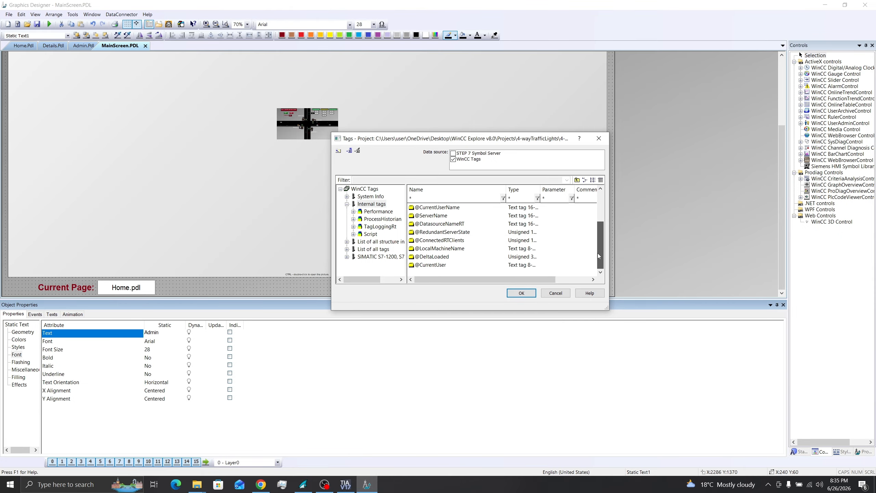
{"action": "left_click", "coordinate": [432, 266]}
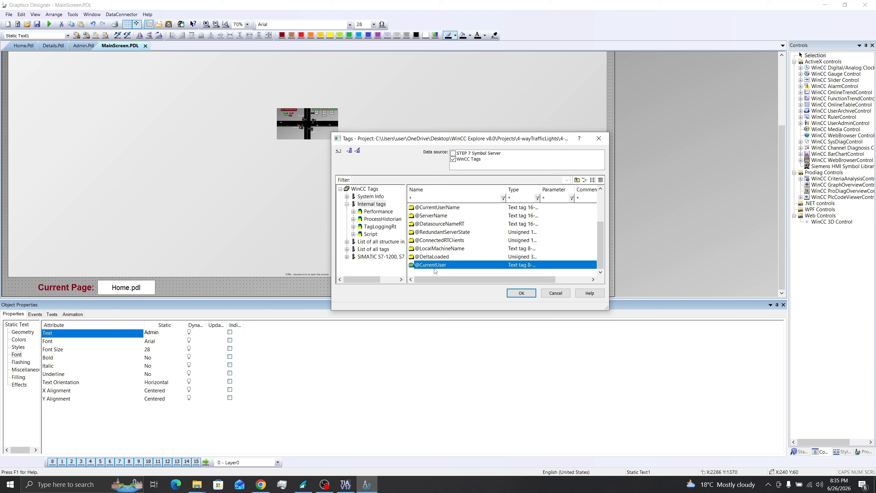
{"action": "left_click", "coordinate": [520, 293]}
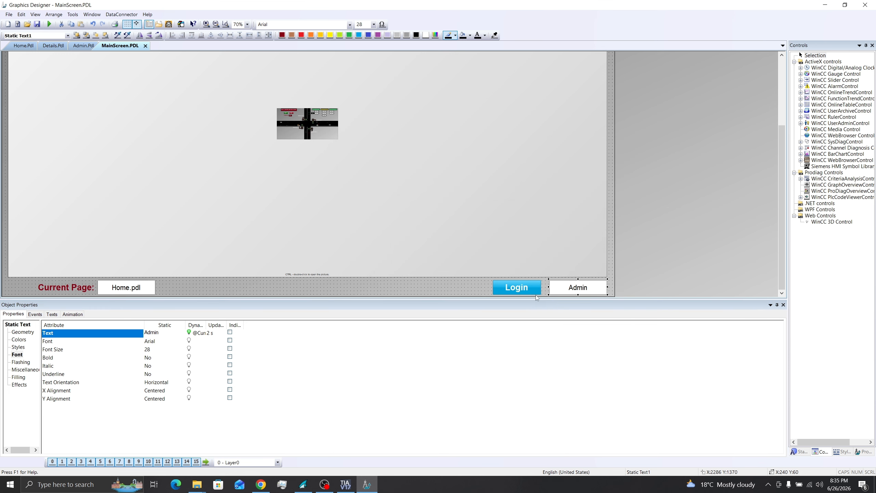
Step: Set the Text property's update cycle to Upon change
{"action": "double_click", "coordinate": [211, 333]}
{"action": "left_click", "coordinate": [240, 364]}
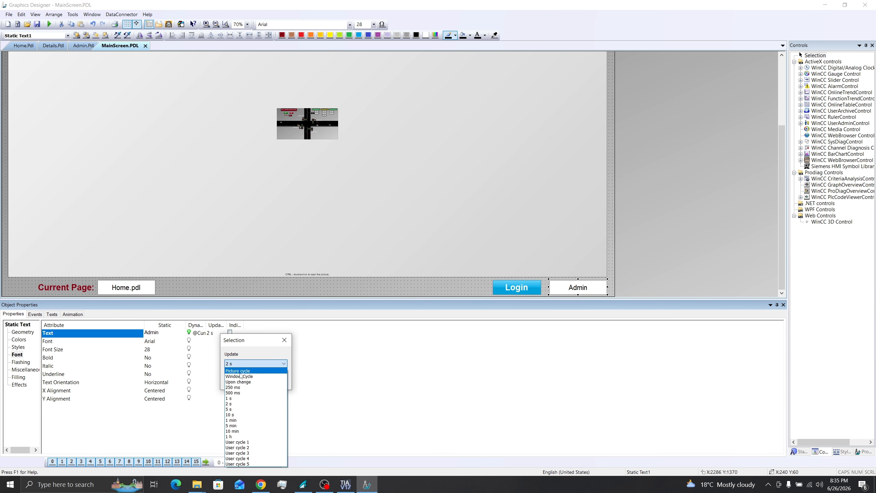
{"action": "left_click", "coordinate": [243, 383]}
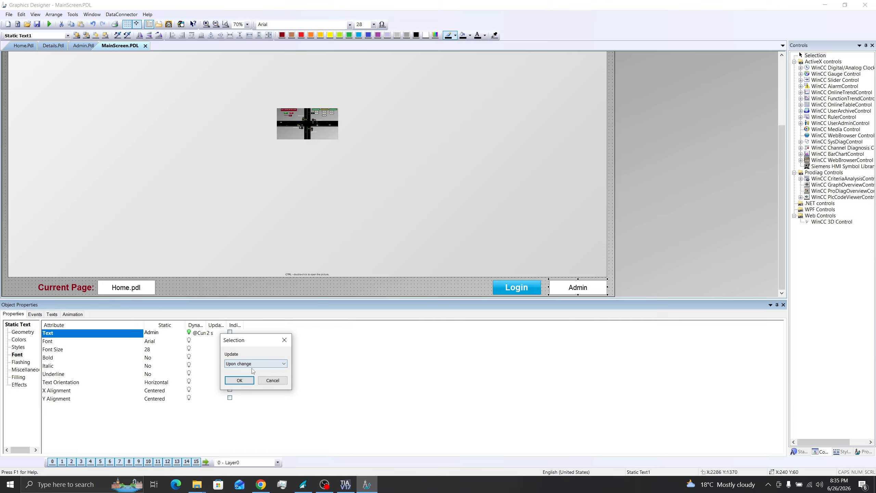
{"action": "left_click", "coordinate": [239, 380]}
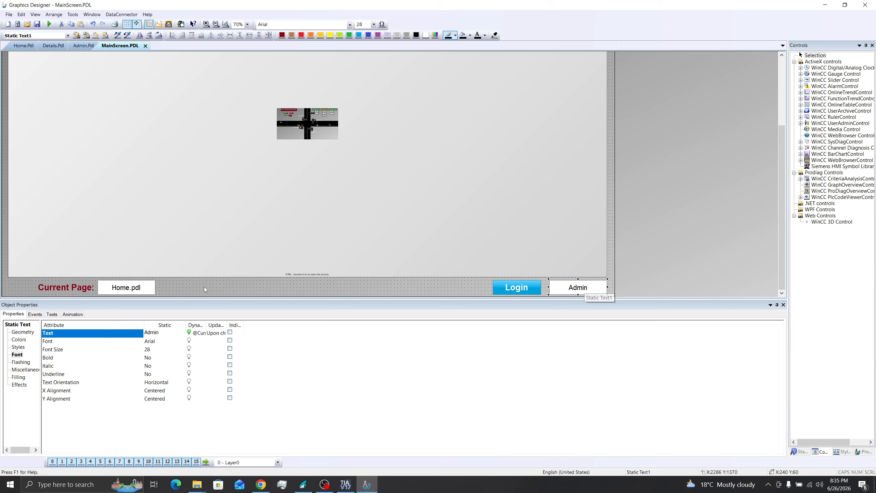
{"action": "left_click", "coordinate": [147, 287]}
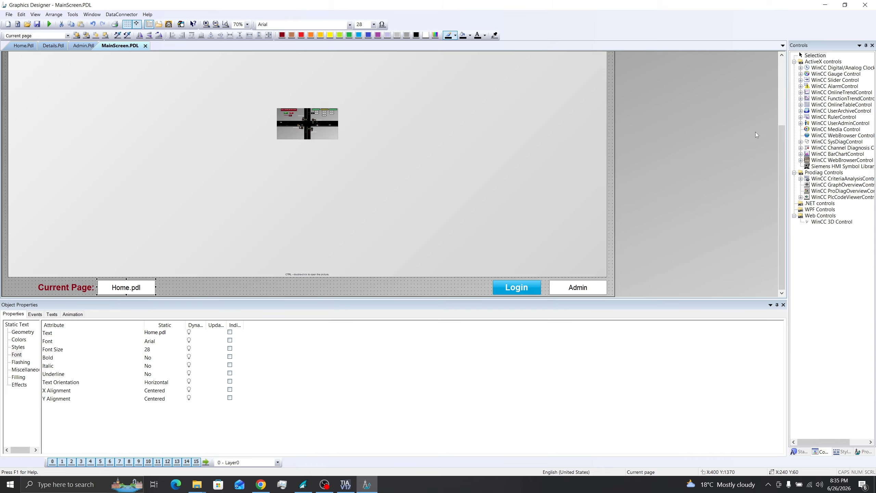
{"action": "left_click", "coordinate": [783, 304]}
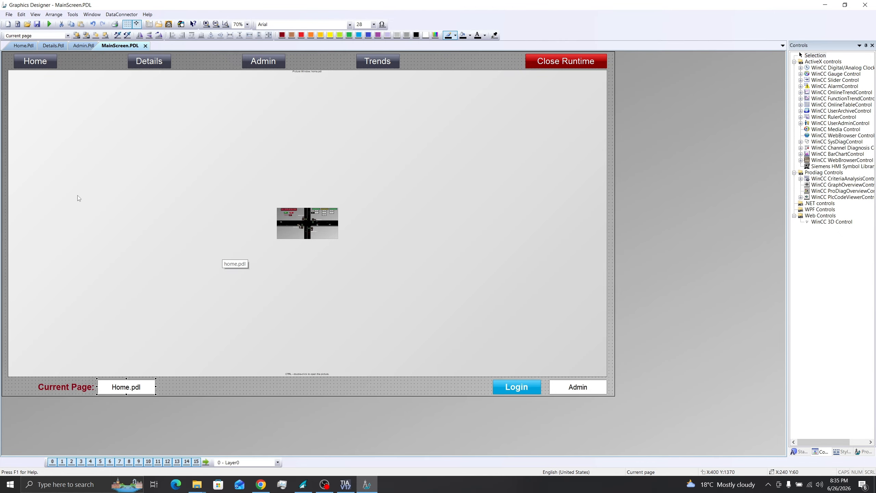
{"action": "left_click", "coordinate": [148, 24]}
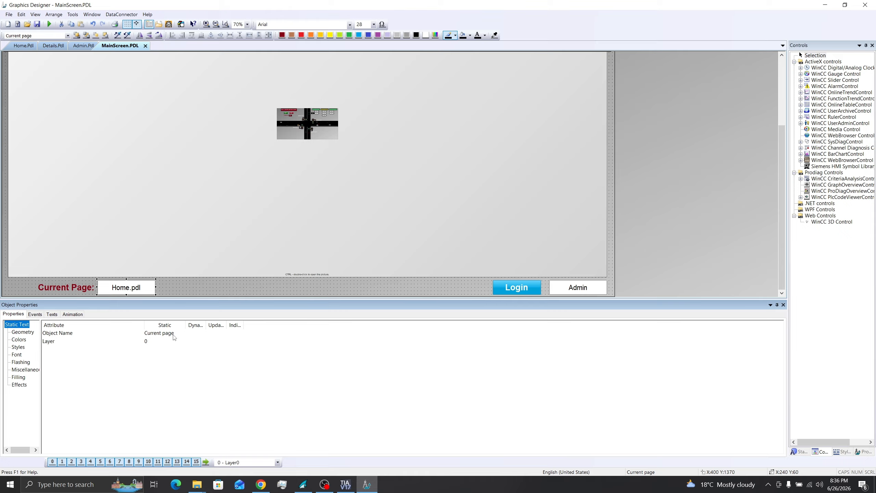
{"action": "left_click", "coordinate": [189, 199]}
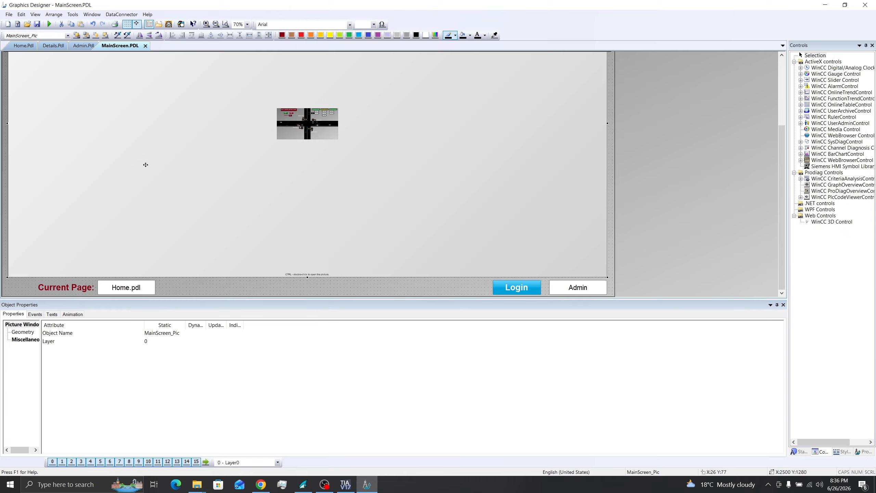
Step: Directly connect the picture window's Picture Name change to the Current page object's Text
{"action": "left_click", "coordinate": [37, 315]}
{"action": "scroll", "coordinate": [307, 172], "scroll_direction": "up", "scroll_amount": 5}
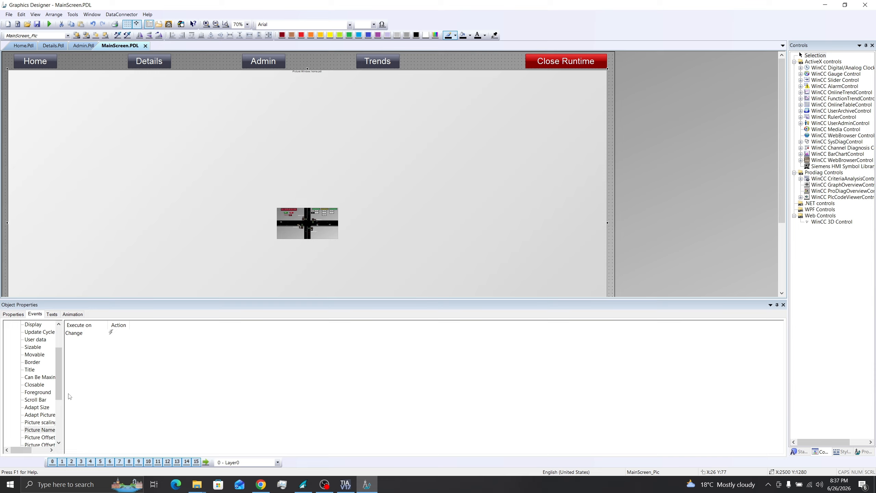
{"action": "left_click", "coordinate": [38, 432]}
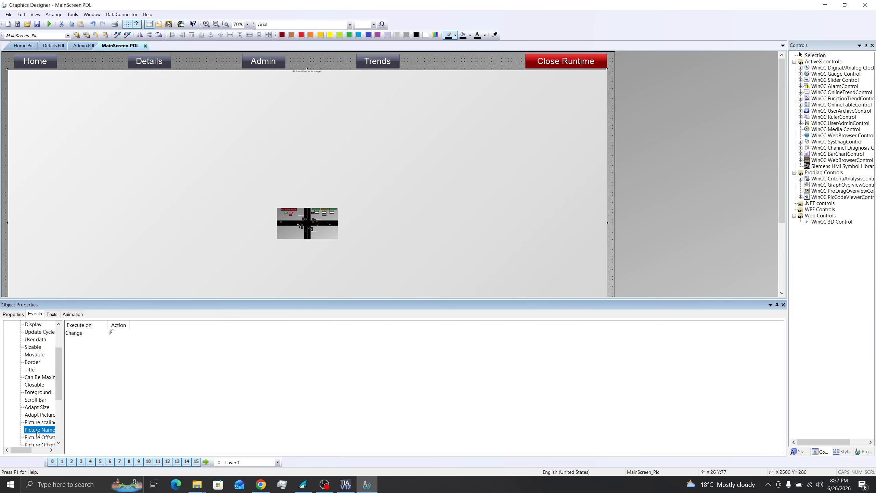
{"action": "right_click", "coordinate": [112, 333]}
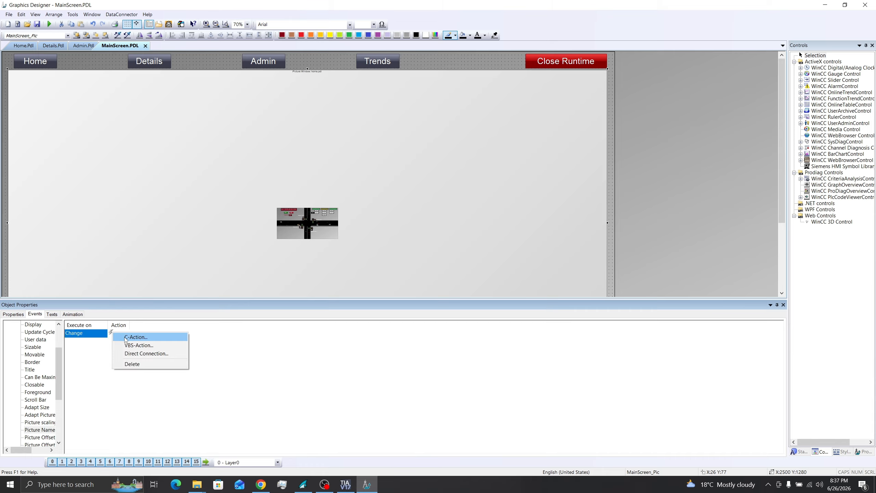
{"action": "left_click", "coordinate": [142, 356]}
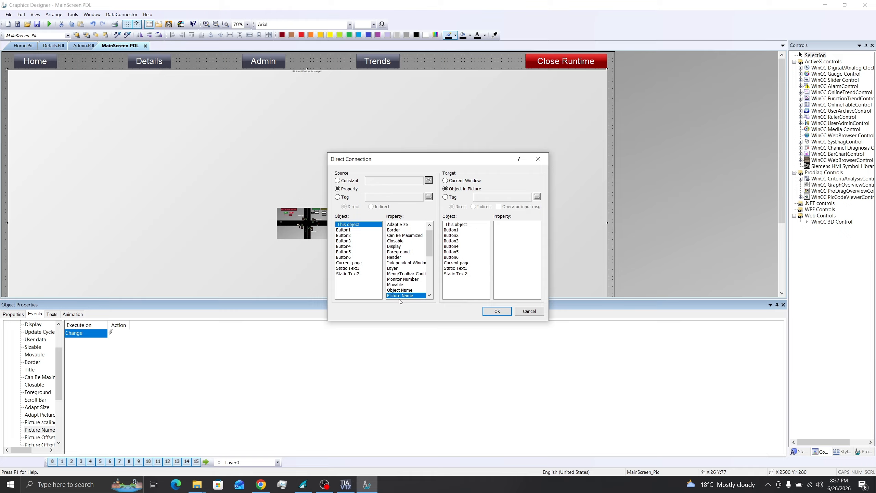
{"action": "left_click", "coordinate": [456, 262]}
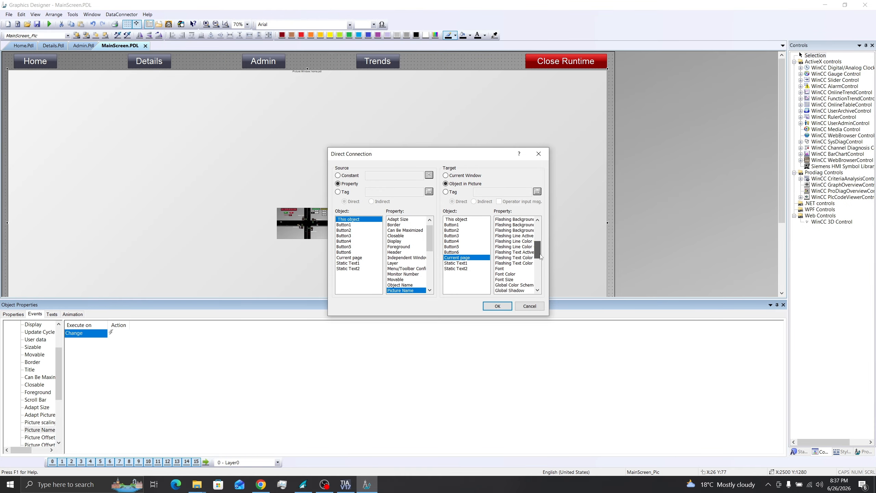
{"action": "scroll", "coordinate": [514, 262], "scroll_direction": "down", "scroll_amount": 10}
{"action": "left_click", "coordinate": [510, 257]}
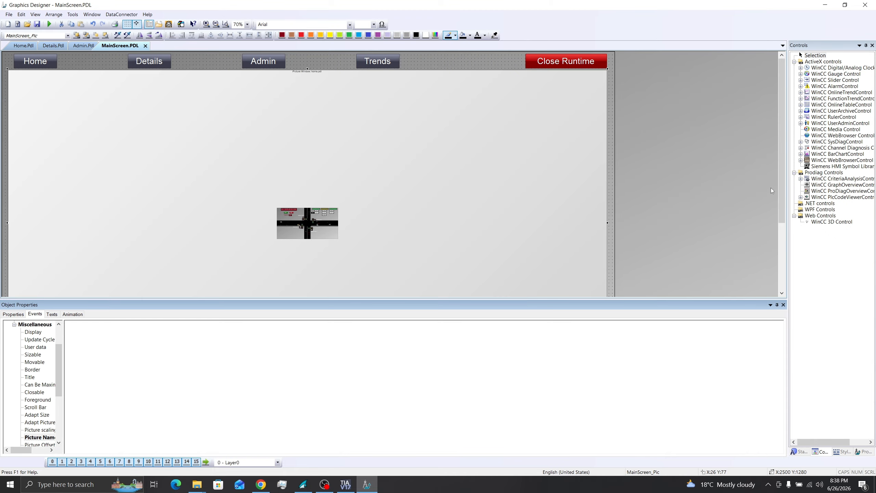
{"action": "left_click_drag", "start_coordinate": [782, 173], "coordinate": [783, 238]}
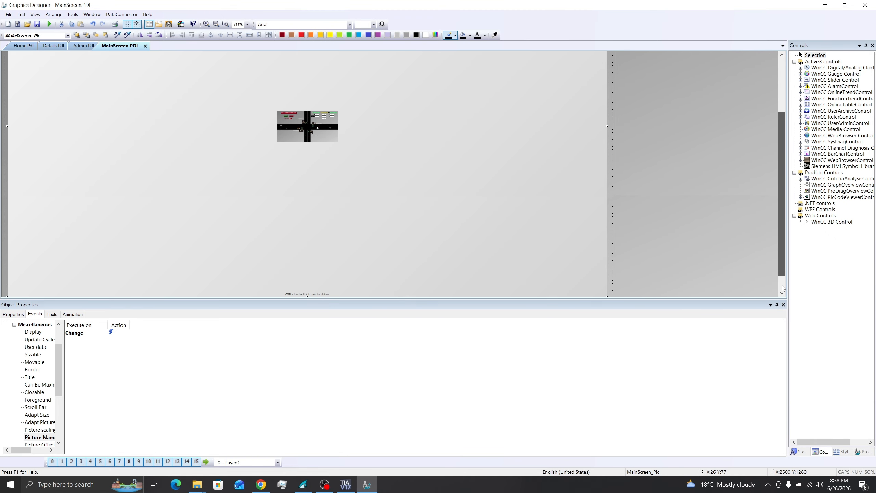
{"action": "left_click", "coordinate": [783, 304]}
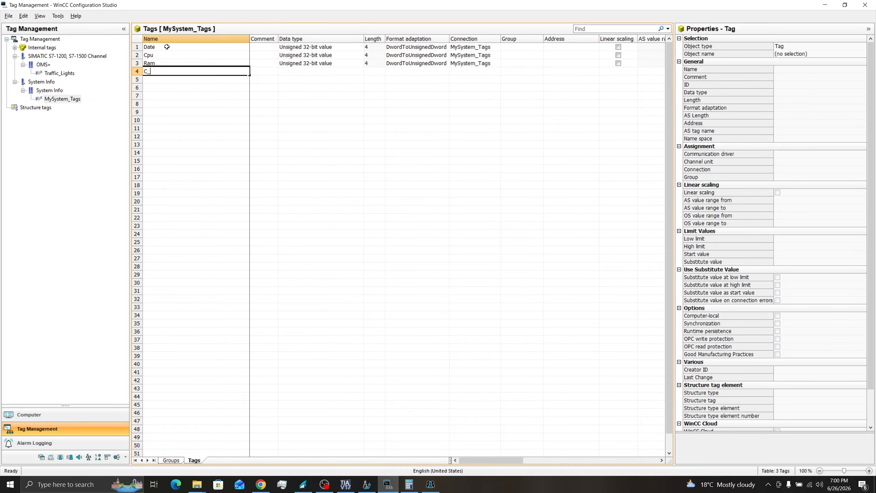
Step: Add C_Space as the fourth tag in the MySystem_Tags table
{"action": "type", "text": "Space"}
{"action": "key", "text": "Return"}
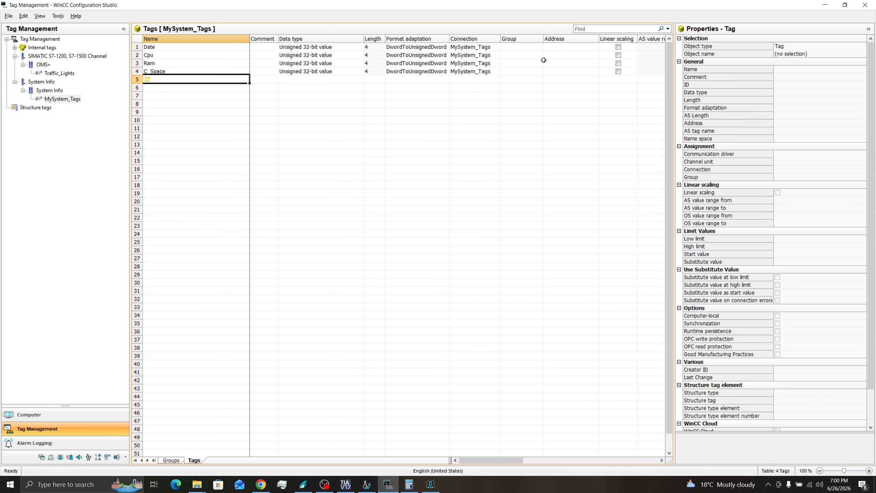
{"action": "left_click", "coordinate": [581, 47]}
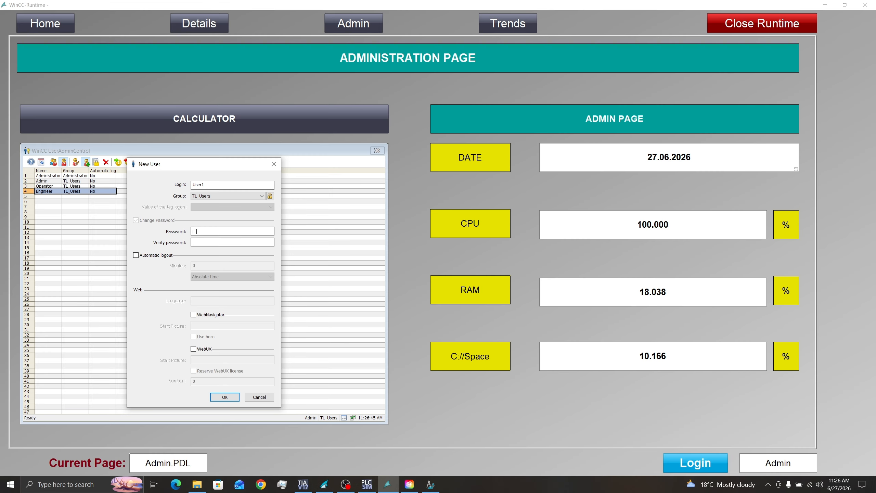
Step: Enter and verify the new user's password, then confirm the New User dialog
{"action": "type", "text": "12345"}
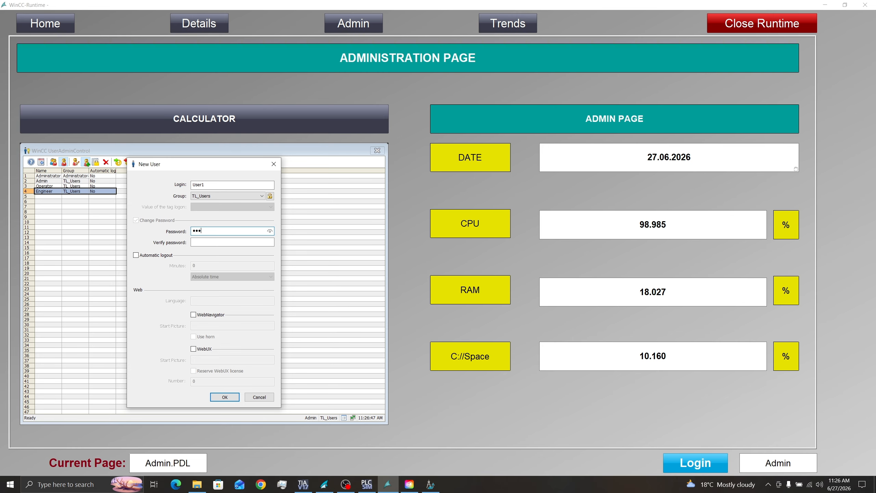
{"action": "left_click", "coordinate": [207, 245]}
{"action": "type", "text": "••••••"}
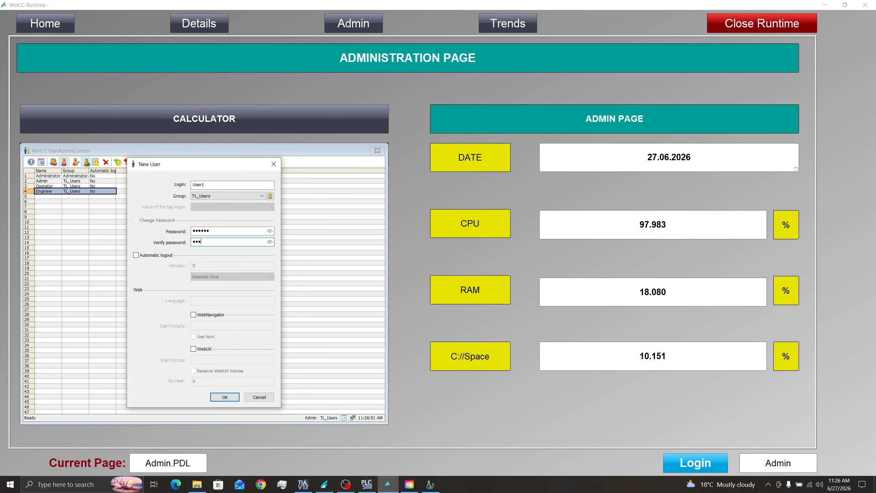
{"action": "left_click", "coordinate": [227, 398]}
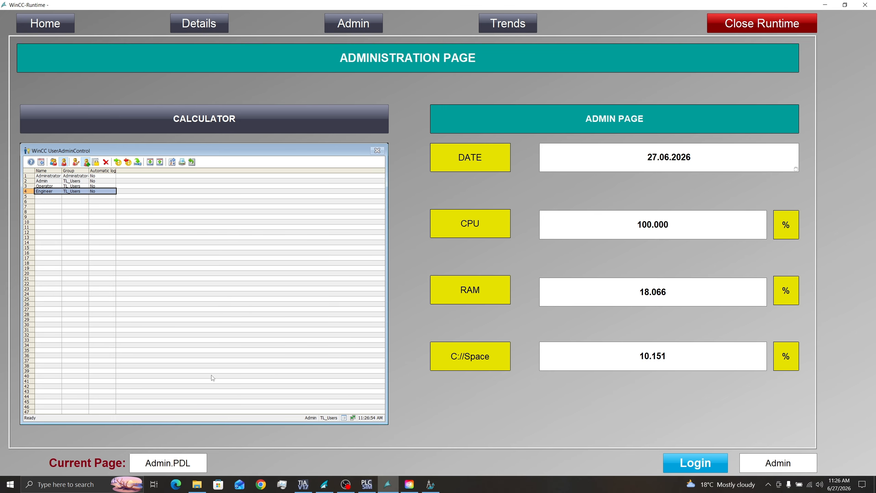